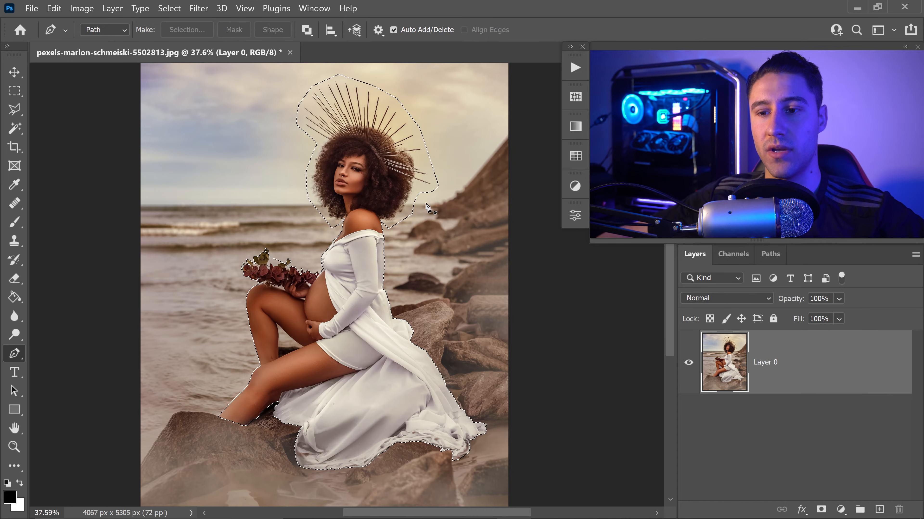
Step: Start subtracting the gap between the legs with the Polygonal Lasso, tracing along the underside of the raised thigh
scroll(268, 353, "up", 1)
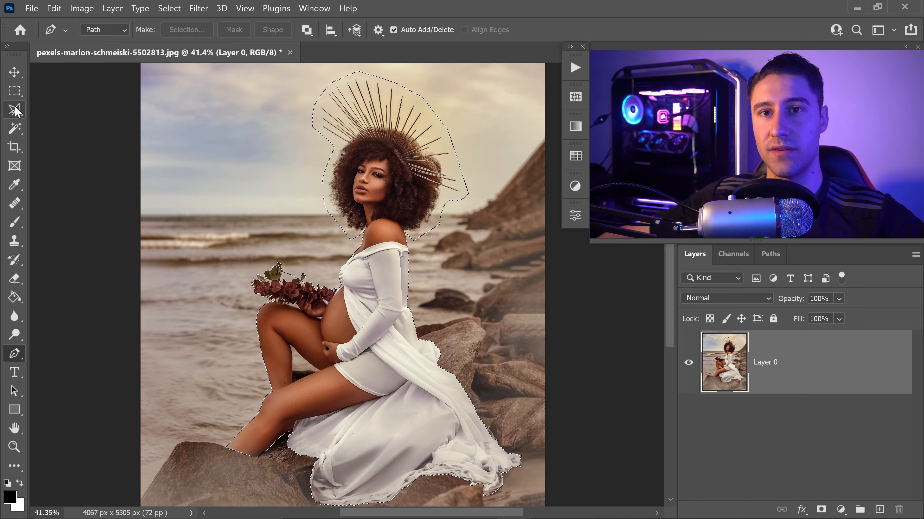
left_click(24, 113)
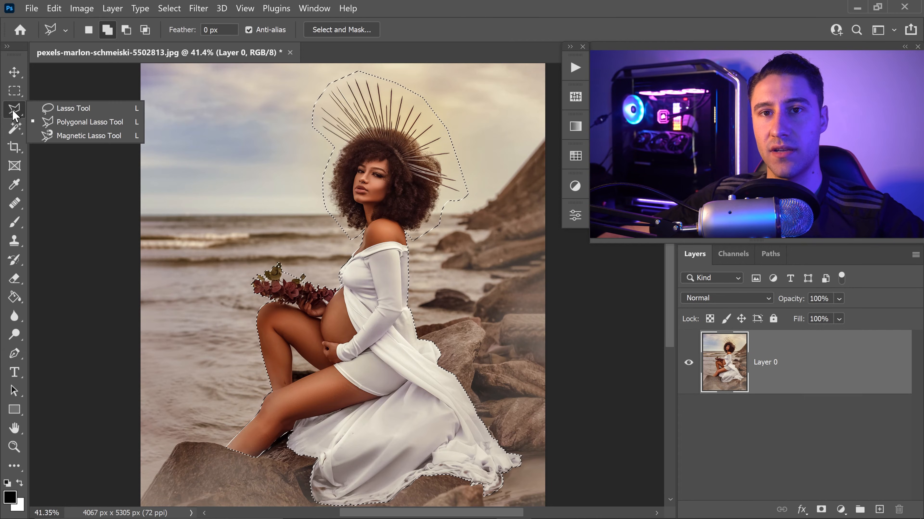
left_click(71, 123)
scroll(284, 391, "up", 7)
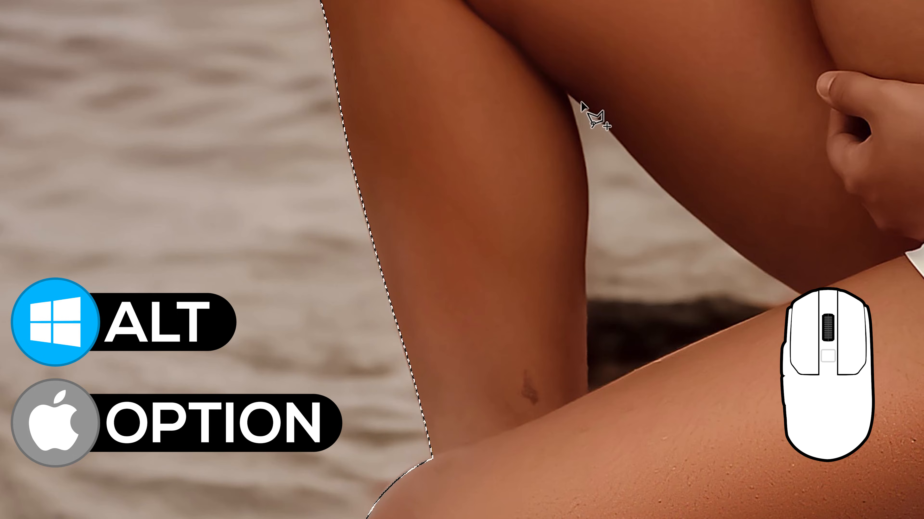
key("alt")
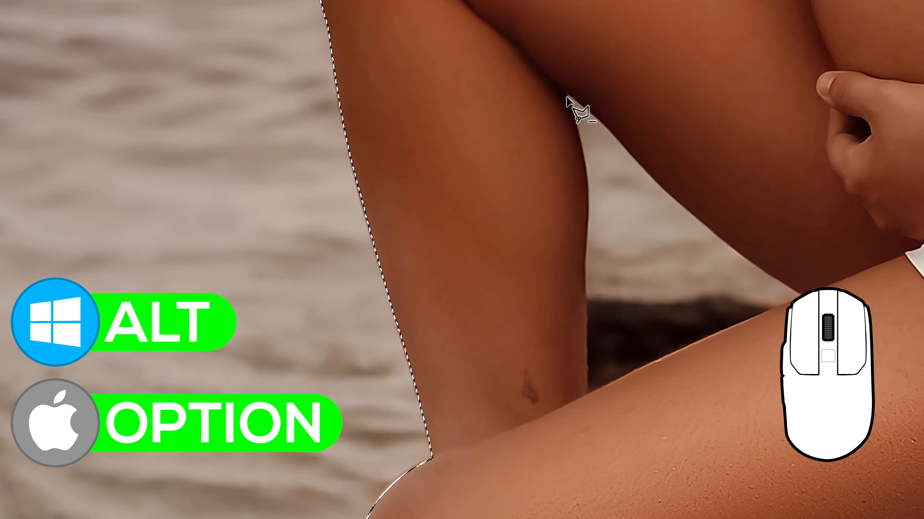
mouse_move(566, 96)
left_mouse_down()
mouse_move(623, 142)
mouse_move(659, 201)
left_mouse_up()
left_click(678, 208)
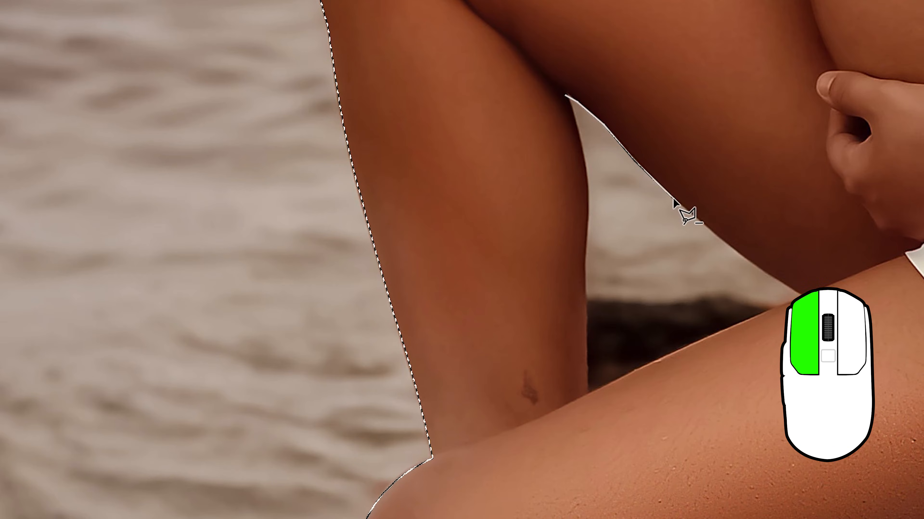
left_click(736, 257)
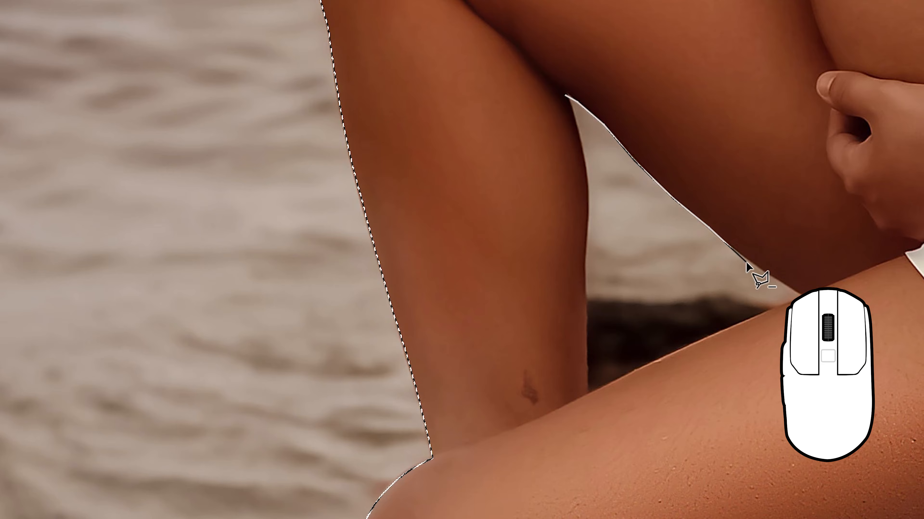
left_click(746, 258)
left_click(808, 298)
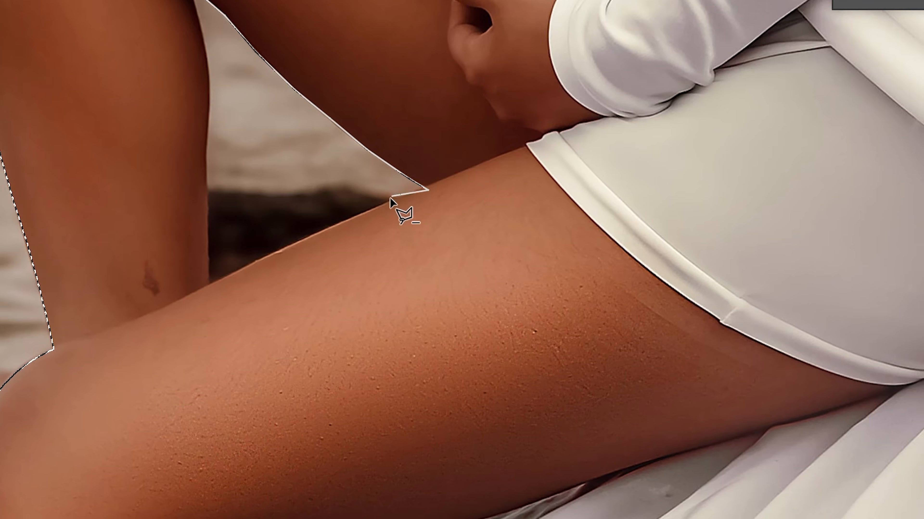
Step: Remove the misplaced last lasso point, trace the rest of the gap between the legs and close the outline to subtract it
key("ctrl+plus")
key("ctrl+plus")
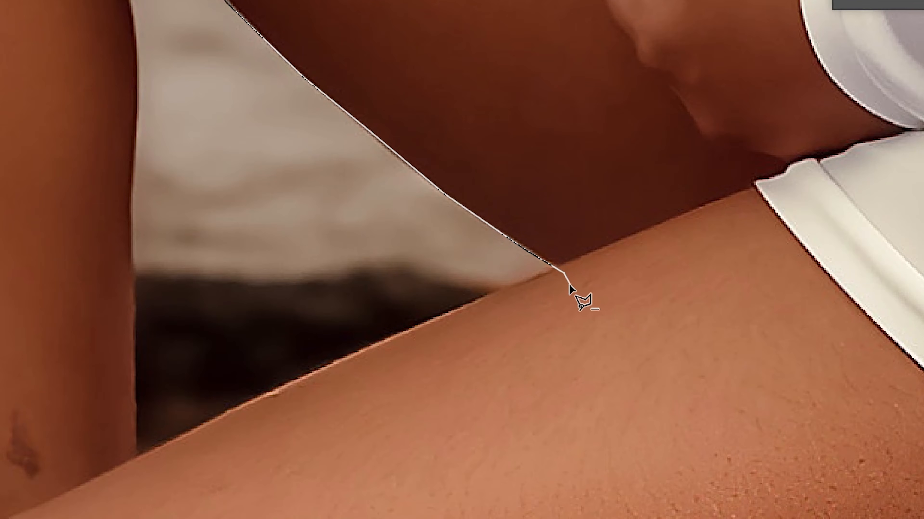
key("BackSpace")
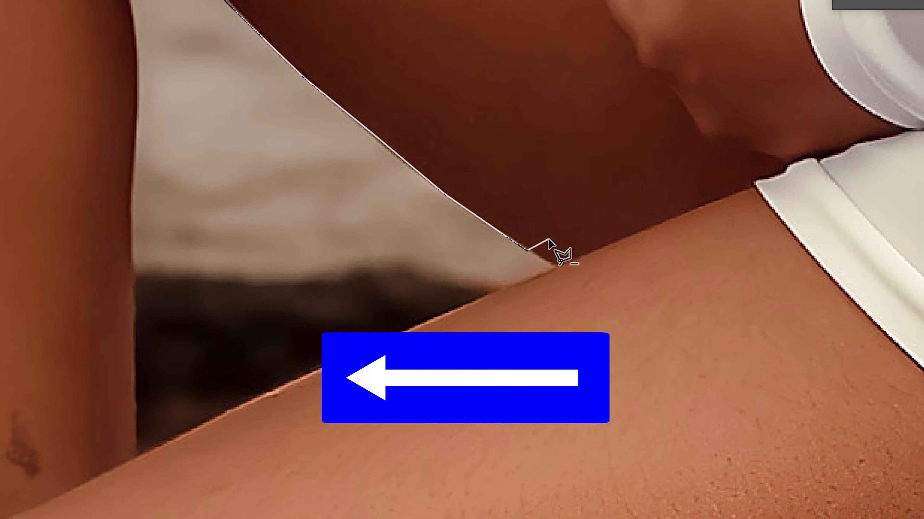
left_click(558, 268)
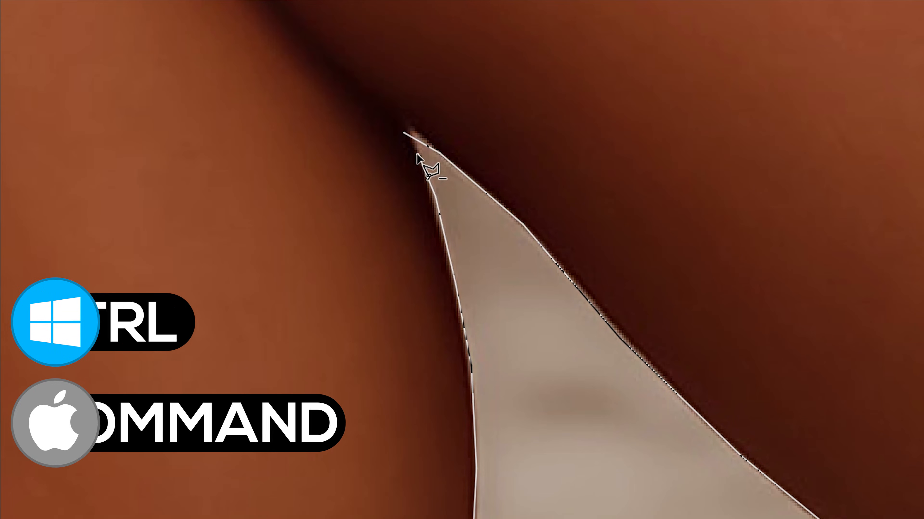
left_click(417, 154)
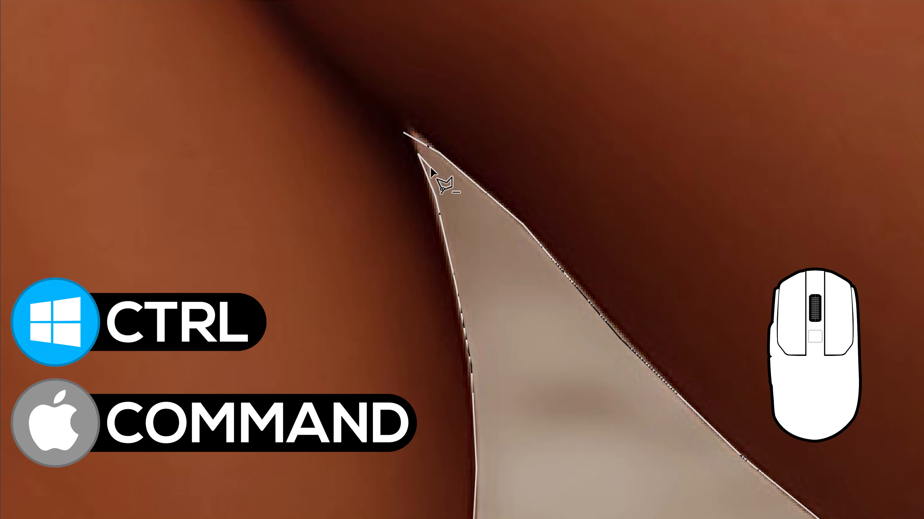
key("ctrl")
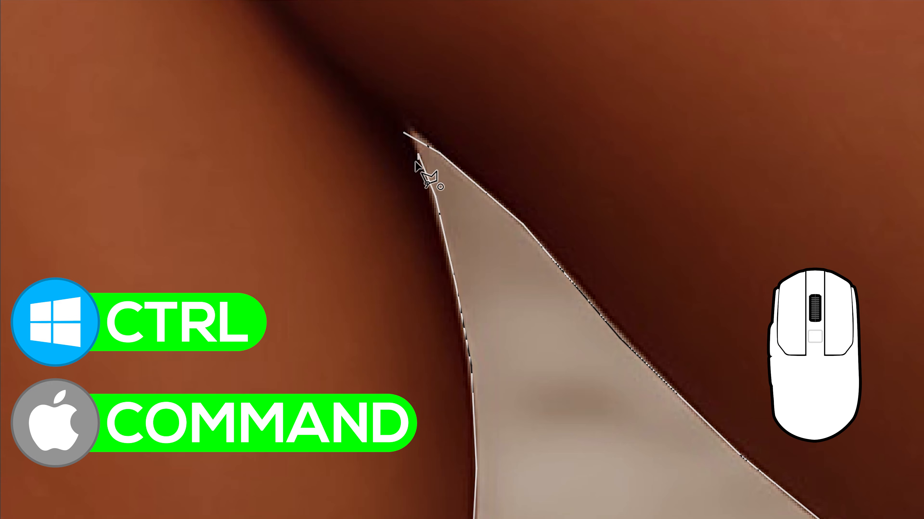
left_click(410, 148, "ctrl")
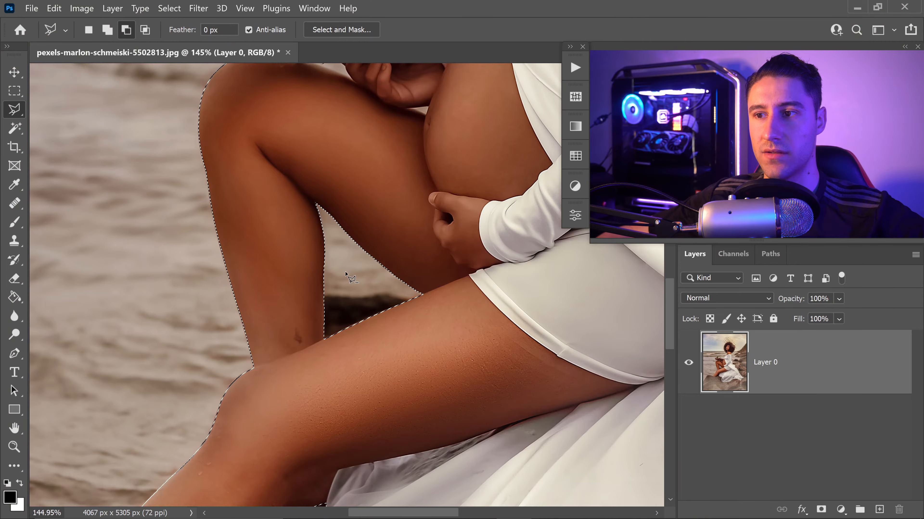
Step: Examine the selection edge around the flower bouquet and around the whole figure
scroll(351, 226, "down", 1)
scroll(350, 221, "up", 4)
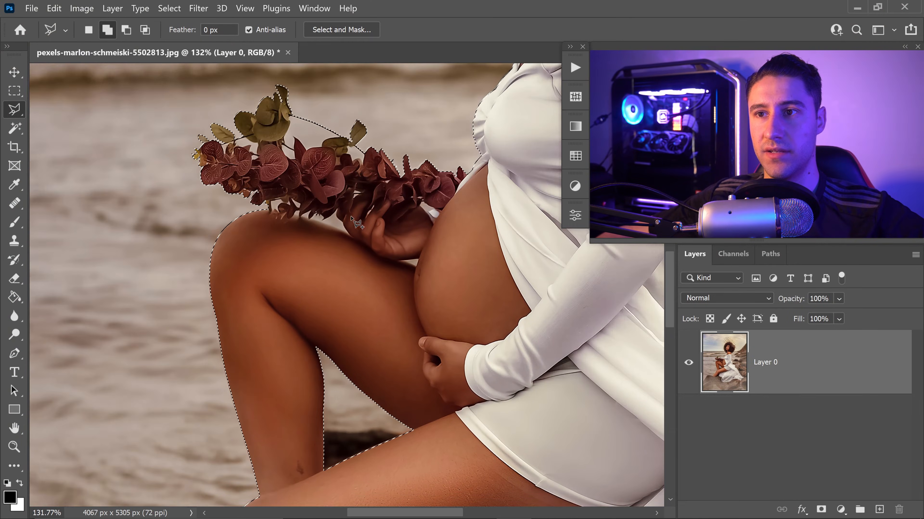
scroll(356, 222, "up", 2)
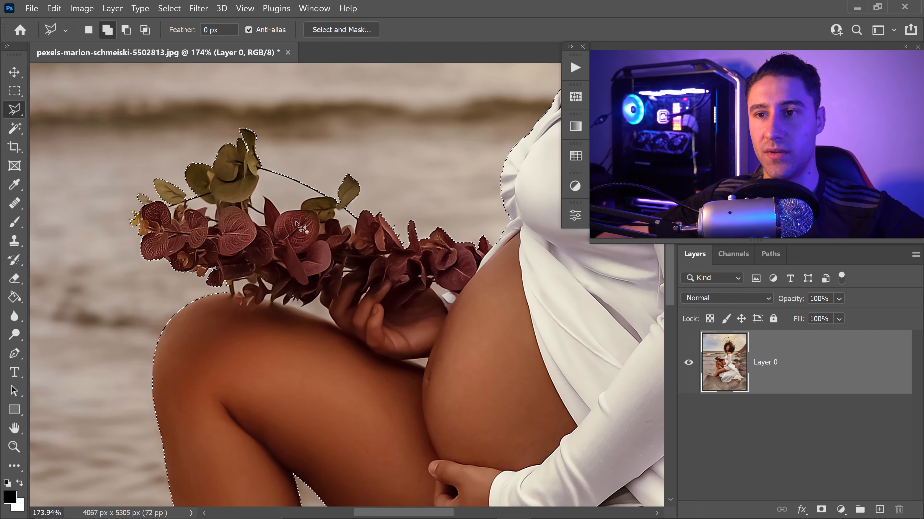
scroll(301, 227, "up", 3)
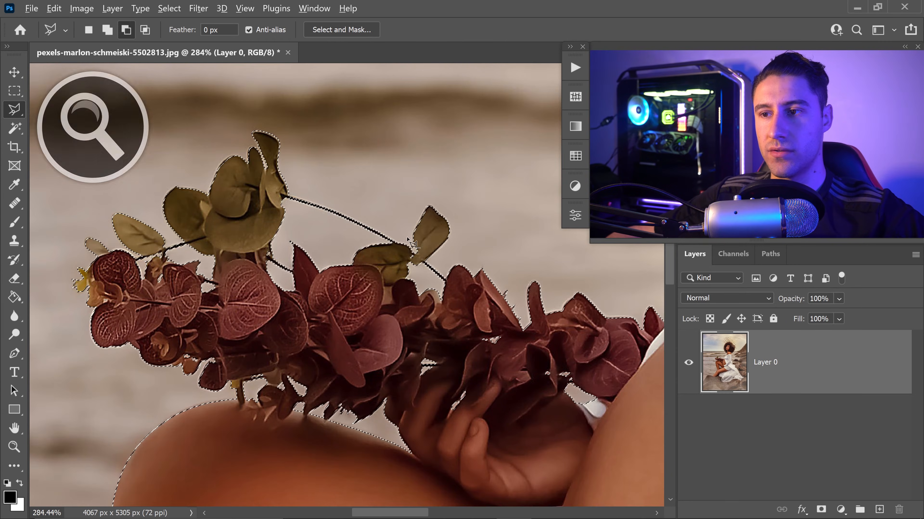
scroll(410, 243, "down", 5)
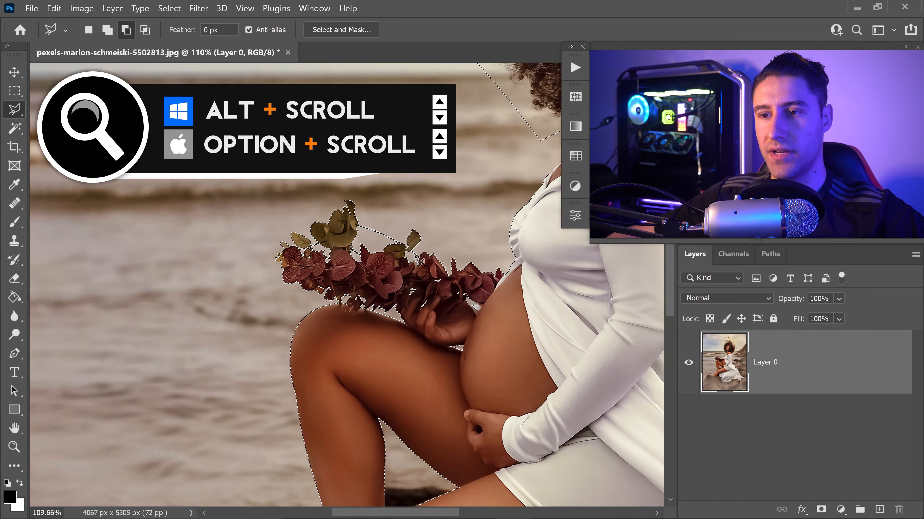
scroll(420, 261, "down", 6)
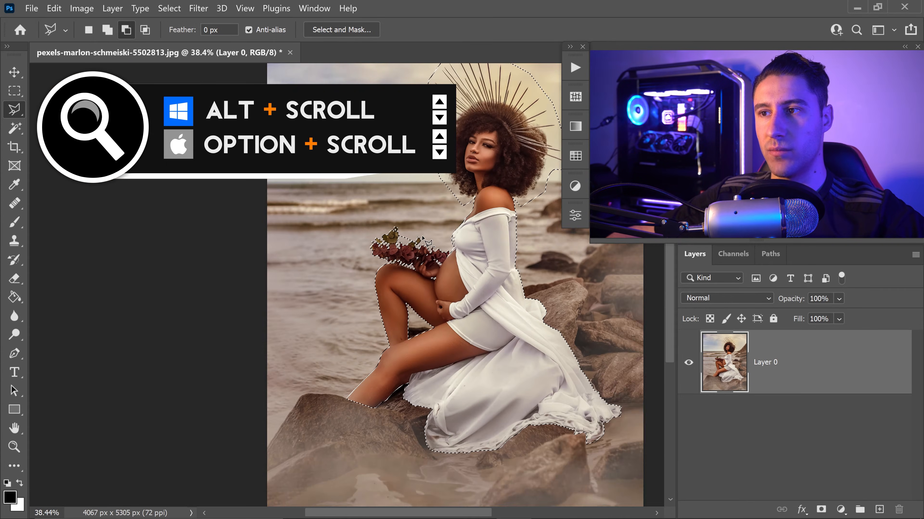
scroll(423, 237, "down", 1)
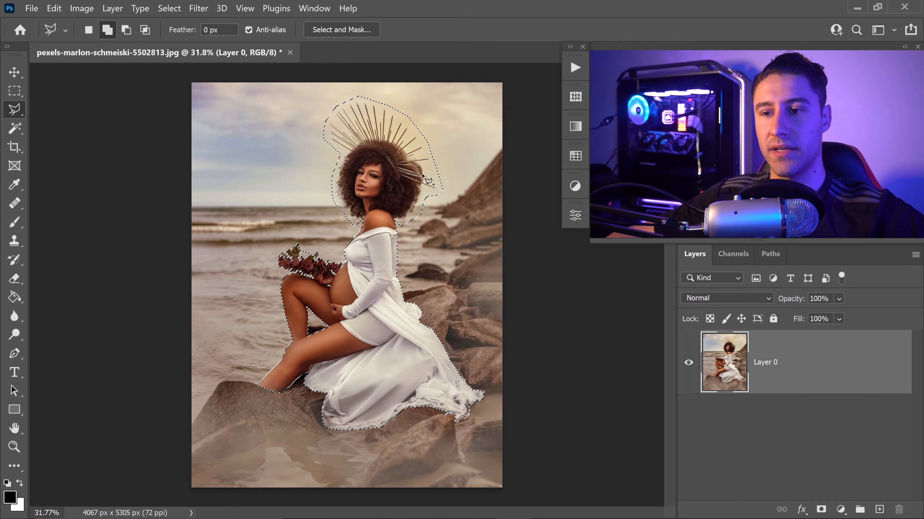
scroll(428, 139, "up", 1)
scroll(371, 143, "up", 1)
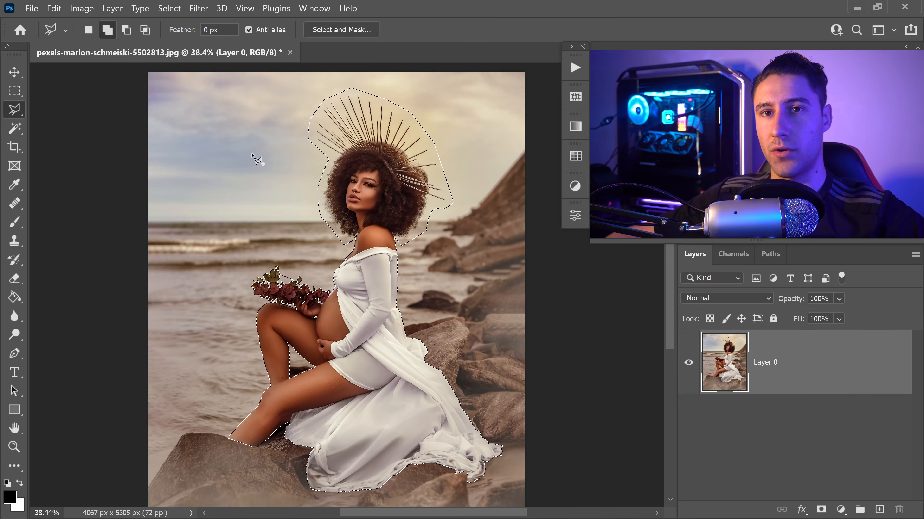
Step: Open the current selection in Select and Mask and choose the Refine Edge Brush
left_click(18, 91)
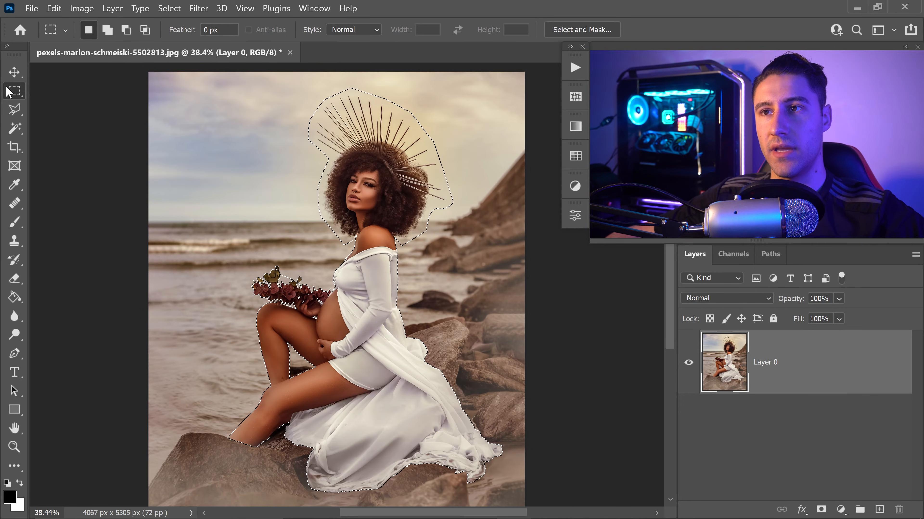
left_click(557, 29)
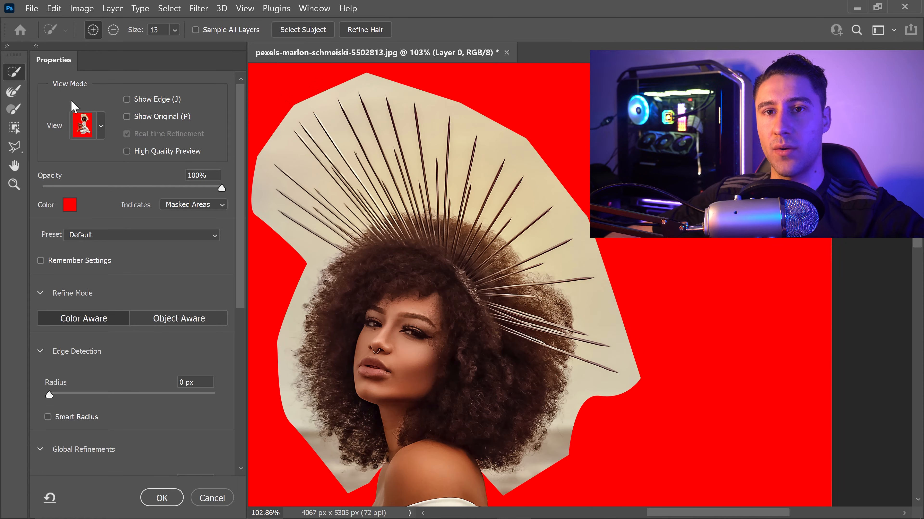
left_click(14, 92)
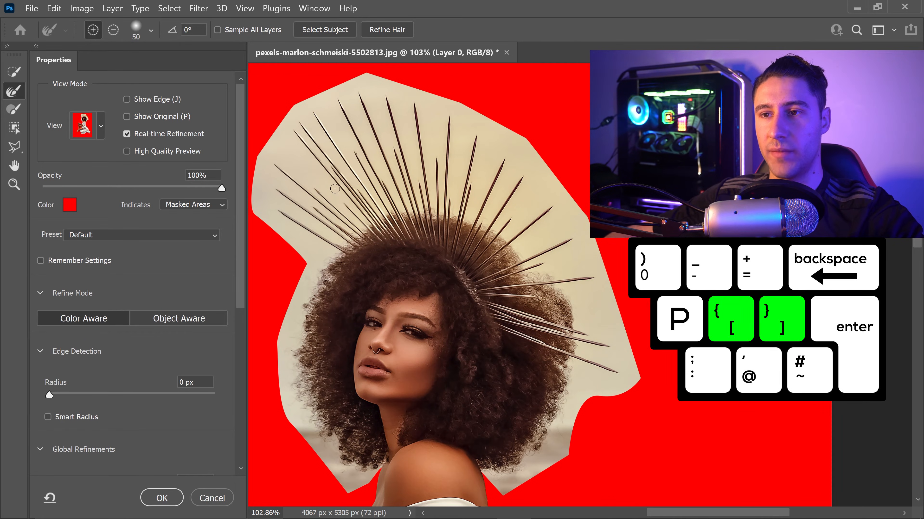
Step: Adjust the Refine Edge Brush size and paint around the hair and headpiece spikes to mask out the background there
key("bracketleft")
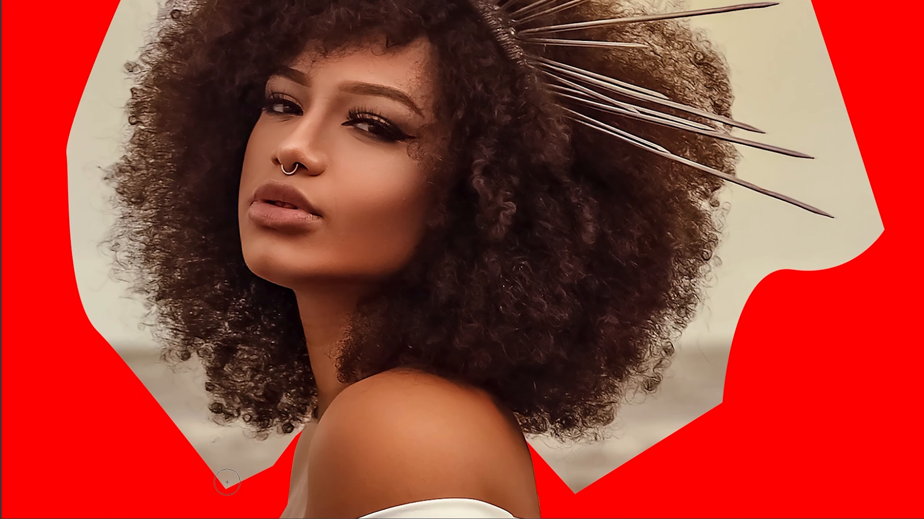
mouse_move(229, 481)
left_mouse_down()
mouse_move(272, 443)
mouse_move(238, 433)
mouse_move(241, 404)
mouse_move(286, 420)
mouse_move(307, 399)
left_mouse_up()
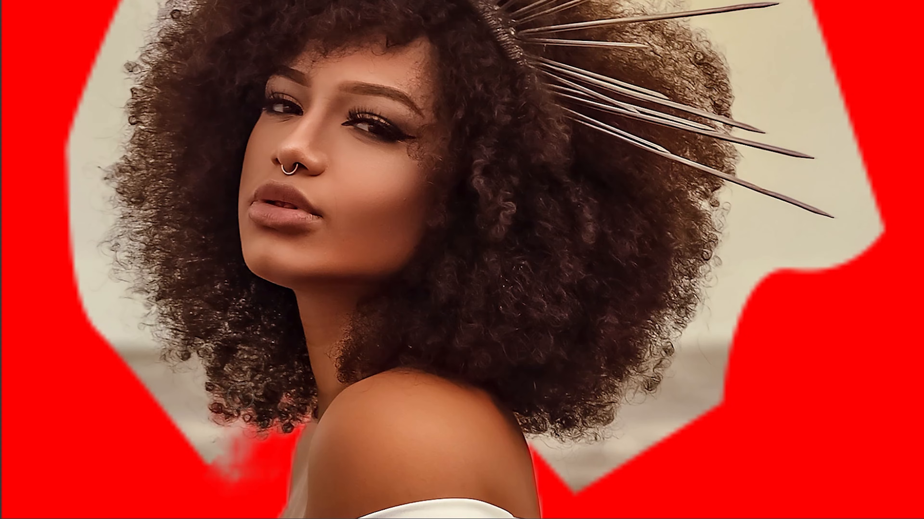
mouse_move(241, 396)
left_mouse_down()
mouse_move(192, 434)
mouse_move(183, 408)
mouse_move(195, 399)
mouse_move(215, 419)
mouse_move(183, 419)
mouse_move(150, 388)
mouse_move(177, 380)
mouse_move(203, 391)
mouse_move(208, 354)
mouse_move(231, 354)
mouse_move(226, 329)
left_mouse_up()
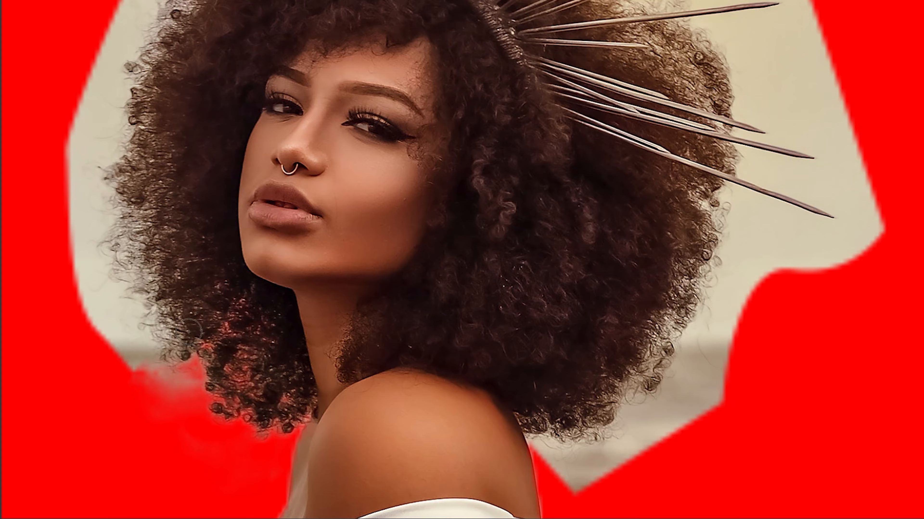
mouse_move(188, 333)
left_mouse_down()
mouse_move(163, 306)
mouse_move(182, 271)
left_mouse_up()
mouse_move(147, 309)
left_mouse_down()
mouse_move(139, 368)
mouse_move(116, 327)
mouse_move(150, 311)
mouse_move(159, 323)
mouse_move(115, 345)
mouse_move(72, 310)
mouse_move(74, 260)
mouse_move(106, 266)
mouse_move(139, 289)
mouse_move(144, 314)
mouse_move(112, 308)
mouse_move(93, 250)
mouse_move(134, 245)
mouse_move(162, 282)
left_mouse_up()
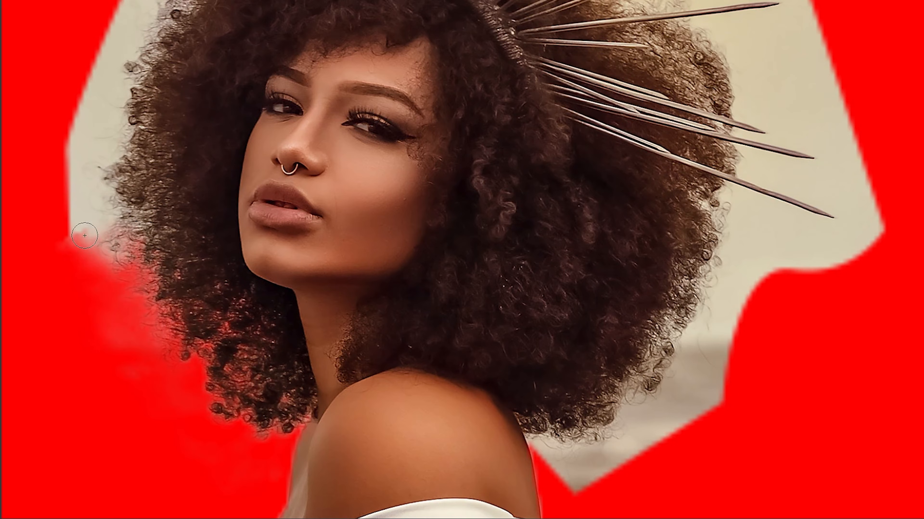
mouse_move(84, 235)
left_mouse_down()
mouse_move(102, 223)
mouse_move(159, 234)
mouse_move(95, 214)
left_mouse_up()
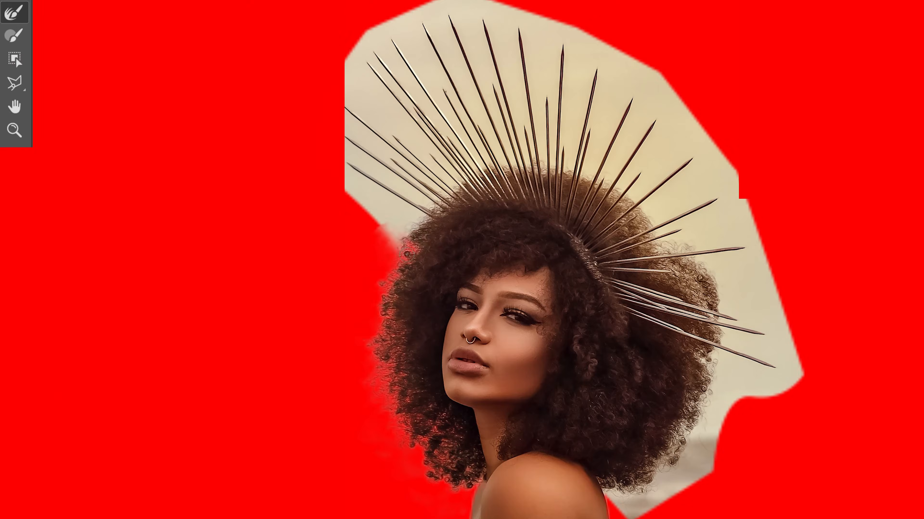
mouse_move(396, 247)
left_mouse_down()
mouse_move(400, 219)
mouse_move(429, 174)
mouse_move(386, 120)
mouse_move(370, 44)
mouse_move(436, 138)
mouse_move(454, 21)
mouse_move(473, 138)
mouse_move(504, 64)
mouse_move(600, 80)
mouse_move(683, 120)
mouse_move(647, 139)
mouse_move(689, 259)
mouse_move(771, 313)
mouse_move(764, 371)
mouse_move(709, 411)
mouse_move(687, 486)
mouse_move(655, 469)
mouse_move(645, 501)
left_mouse_up()
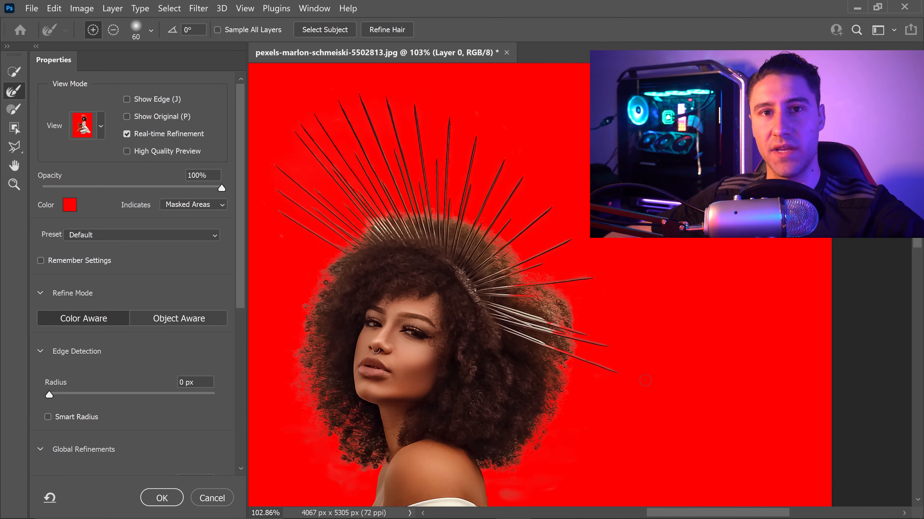
Step: Set the mask preview's view mode to Black & White
scroll(441, 270, "down", 2)
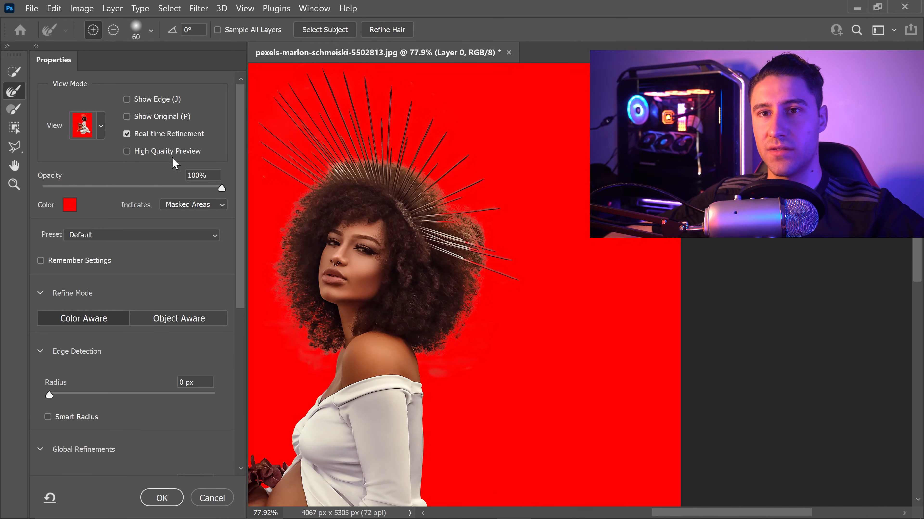
left_click(99, 125)
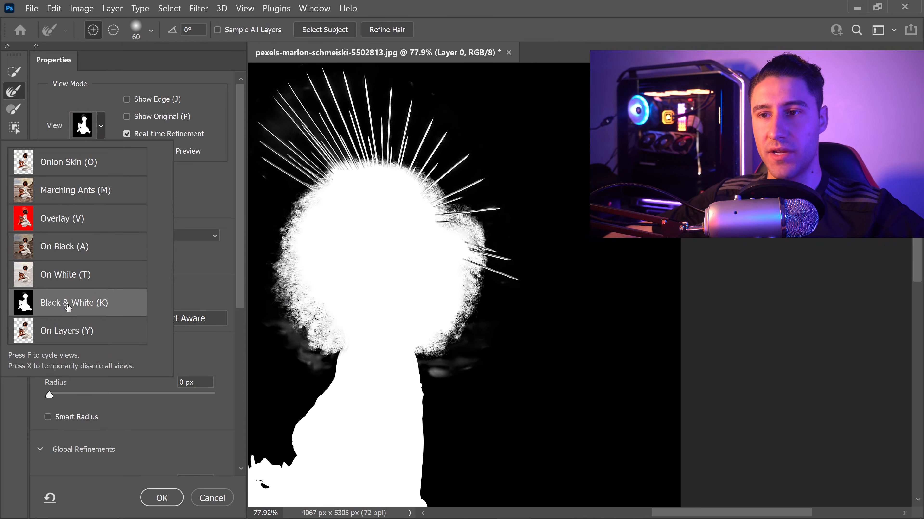
left_click(69, 308)
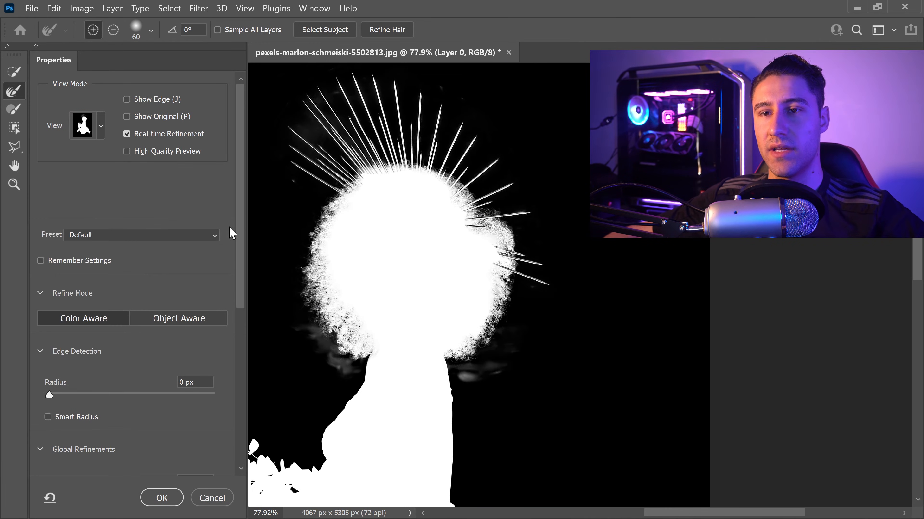
Step: Subtract the gray background patches beneath the curls beside the neck with the Brush Tool, reducing the brush to 50 near the hair edge
left_click(21, 113)
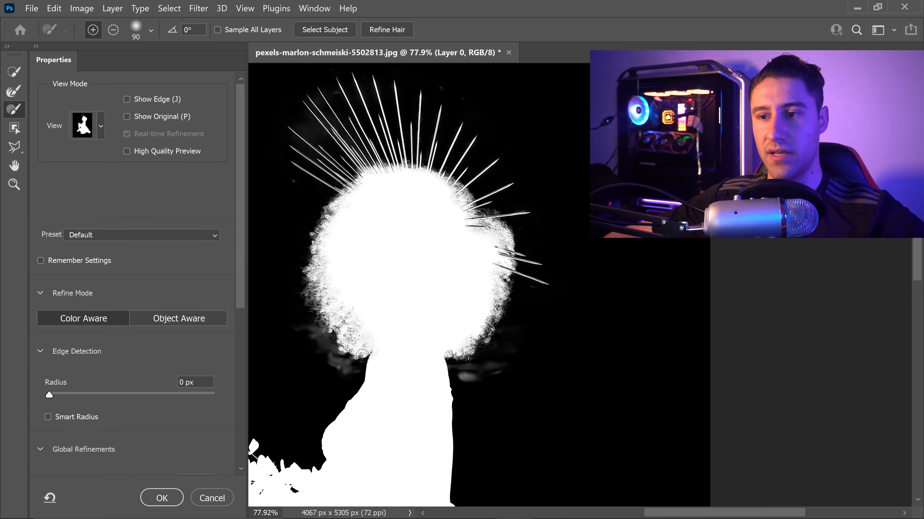
scroll(487, 413, "up", 1)
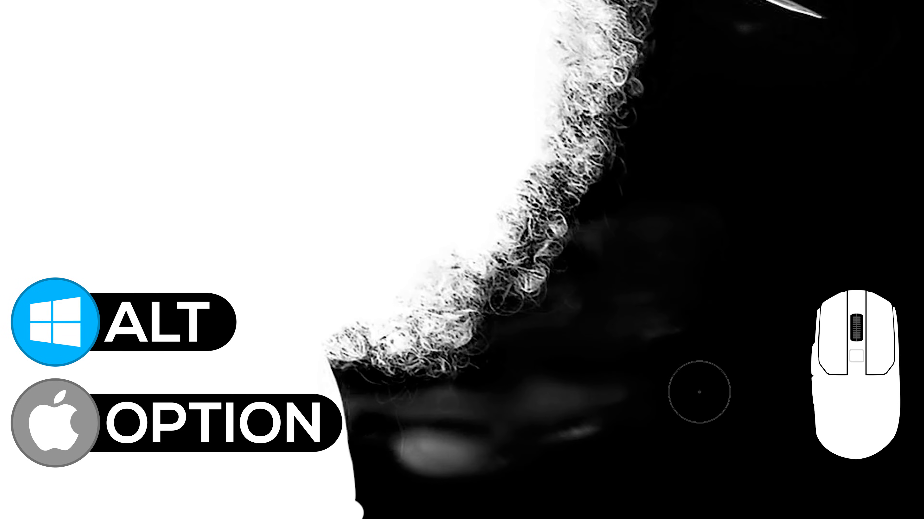
key("alt")
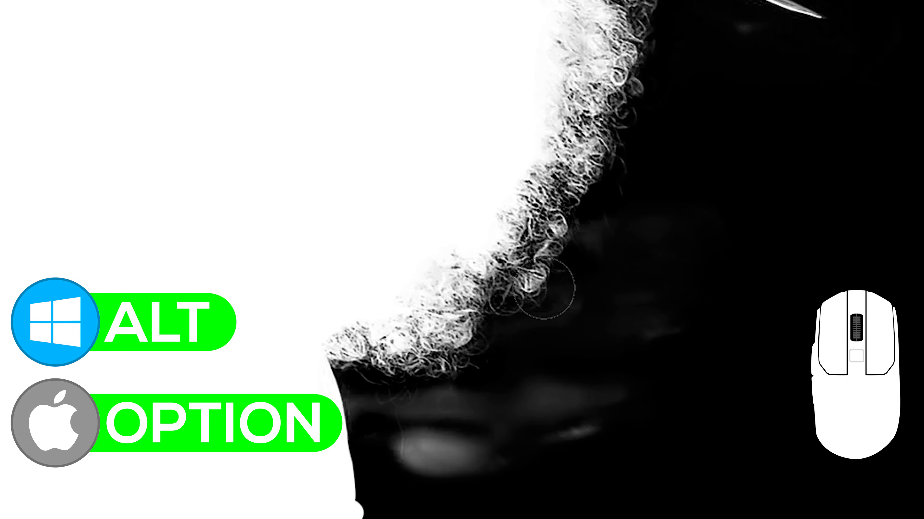
mouse_move(684, 303)
left_mouse_down()
mouse_move(645, 330)
mouse_move(650, 277)
mouse_move(603, 233)
mouse_move(600, 276)
mouse_move(573, 340)
mouse_move(580, 415)
mouse_move(571, 424)
mouse_move(564, 357)
mouse_move(756, 145)
mouse_move(750, 56)
mouse_move(699, 184)
mouse_move(544, 404)
mouse_move(465, 451)
mouse_move(521, 478)
left_mouse_up()
key("bracketleft")
key("bracketleft")
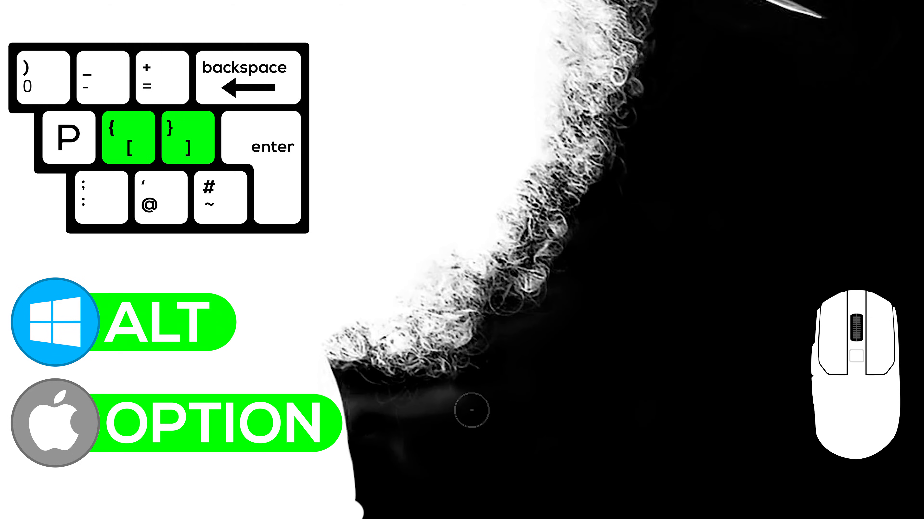
left_click_drag(468, 405, 437, 407, "alt")
left_click_drag(389, 396, 384, 406)
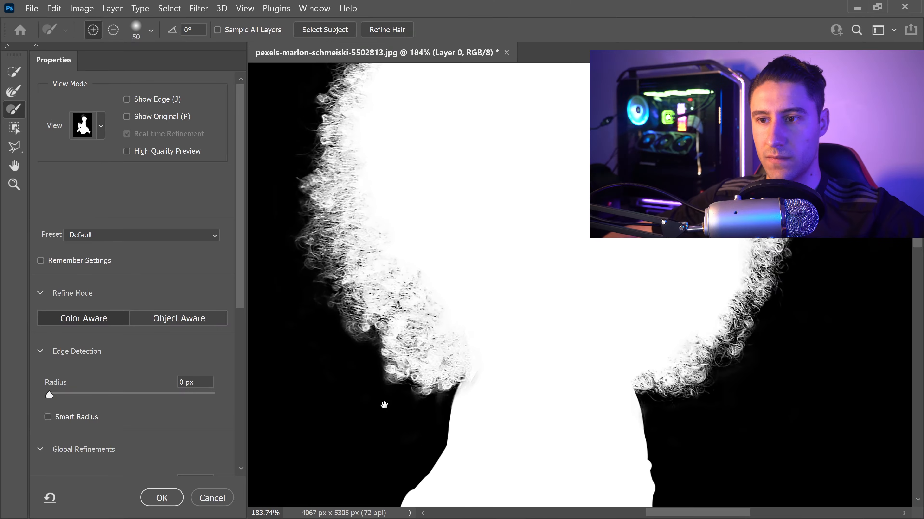
key("alt")
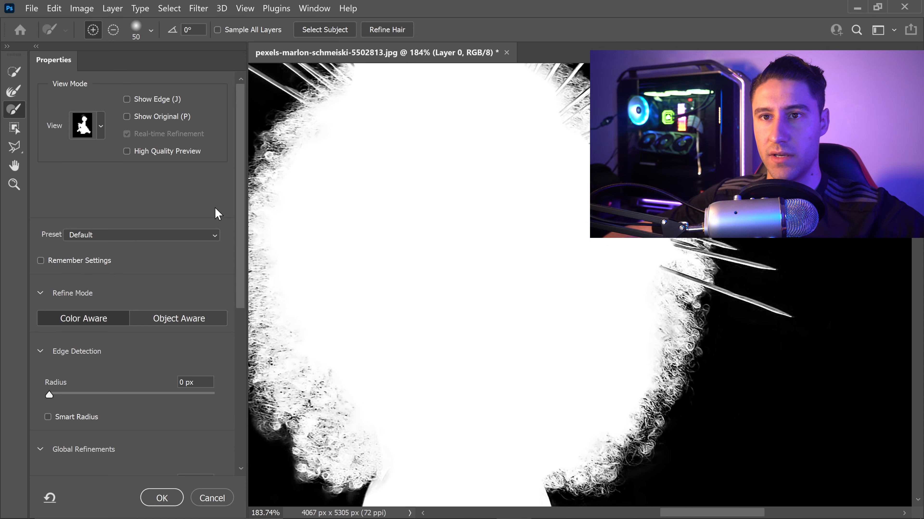
Step: Set the view mode to Overlay and turn on Decontaminate Colors in the output settings
left_click(100, 127)
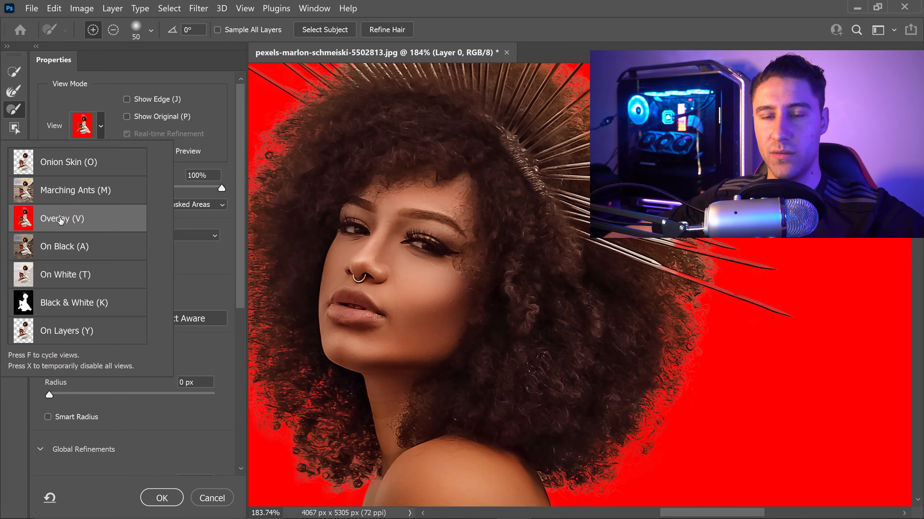
scroll(410, 302, "down", 4)
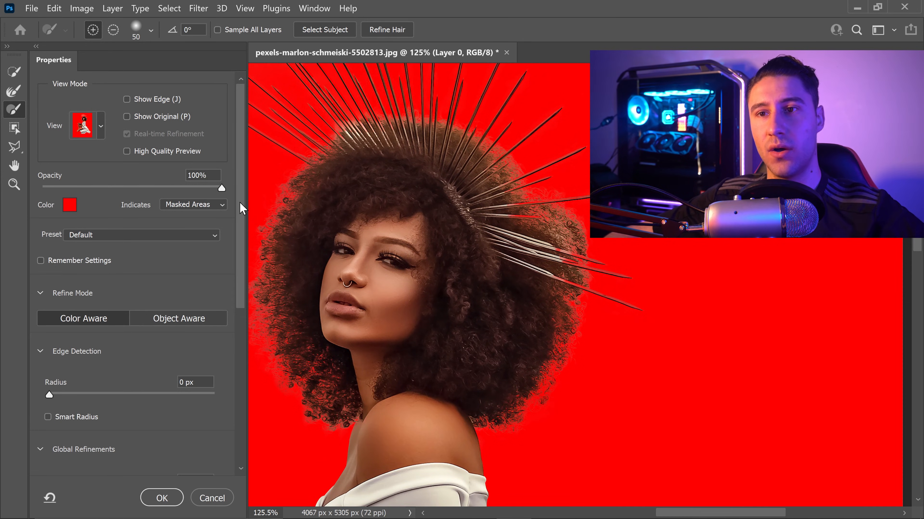
left_click_drag(242, 169, 250, 316)
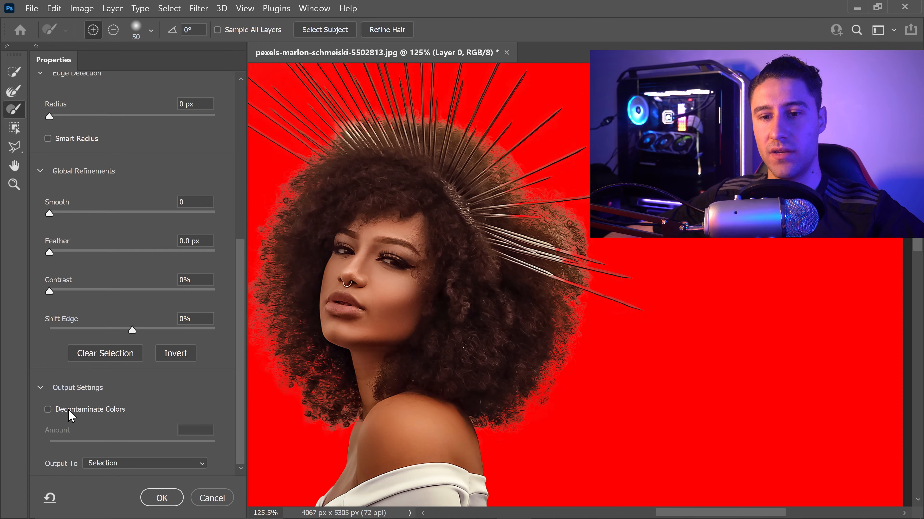
left_click(47, 410)
mouse_move(545, 197)
left_mouse_down()
mouse_move(598, 320)
mouse_move(578, 334)
mouse_move(579, 354)
mouse_move(598, 360)
left_mouse_up()
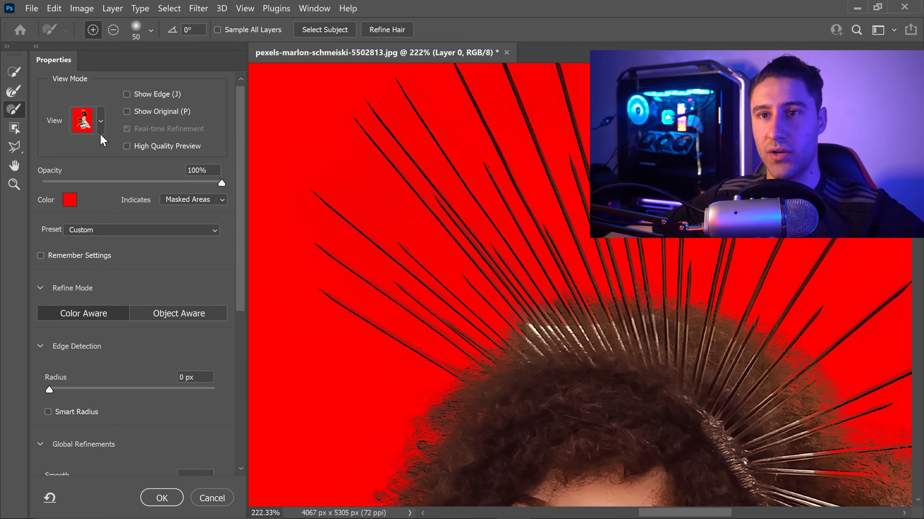
Step: Return the mask preview to the Black & White view mode for the headpiece spikes
left_click(100, 126)
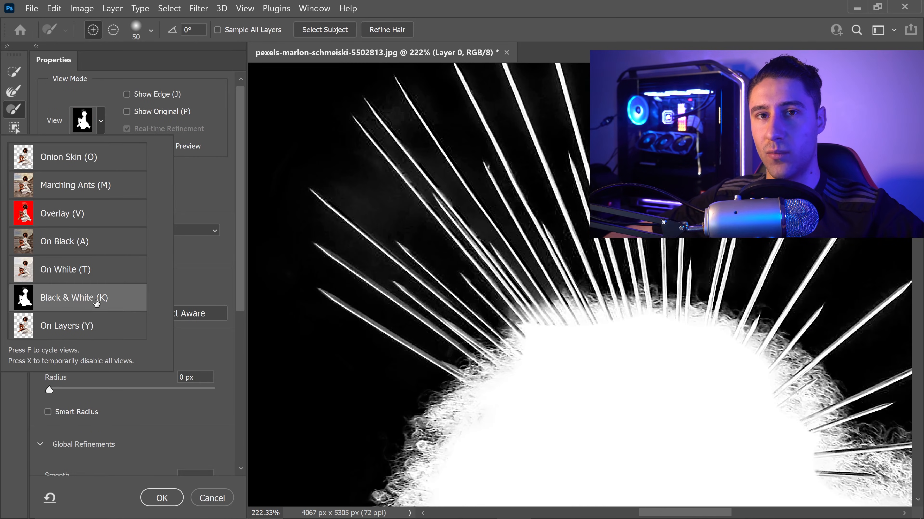
left_click(78, 298)
scroll(409, 309, "up", 1)
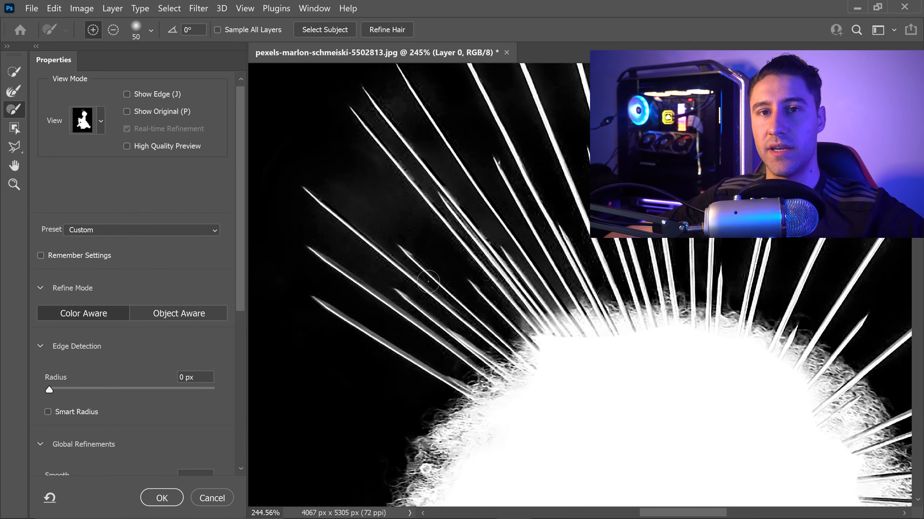
Step: Subtract the background around the lowest left headpiece spike and up to the next one with the Polygonal Lasso Tool
left_click(17, 150)
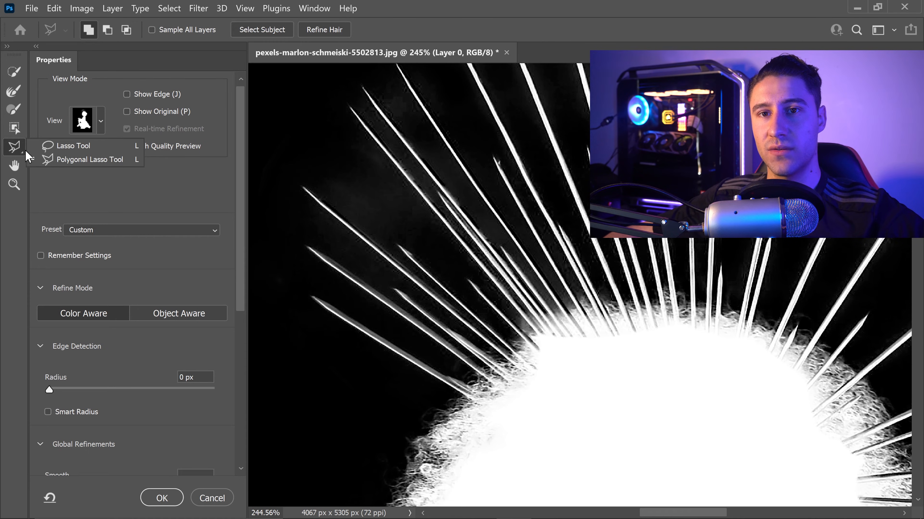
left_click(67, 158)
scroll(407, 440, "up", 1)
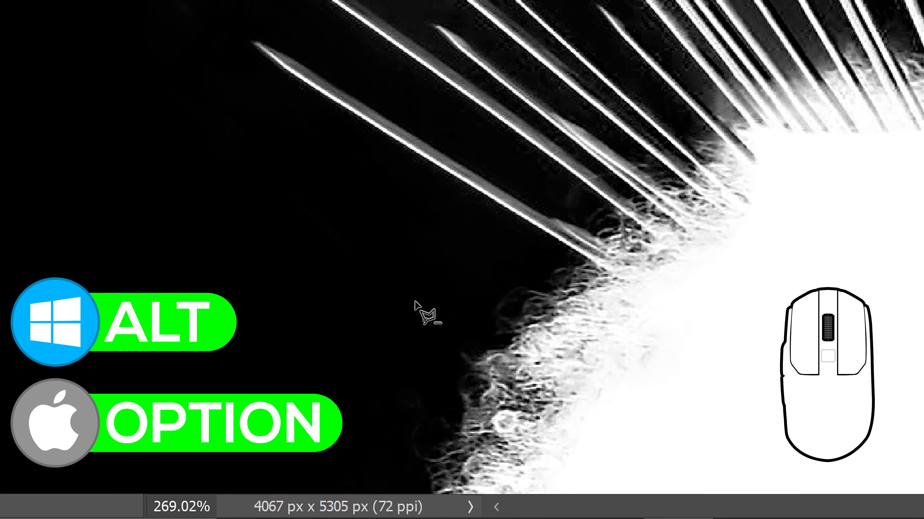
left_click(444, 353)
left_click(522, 270)
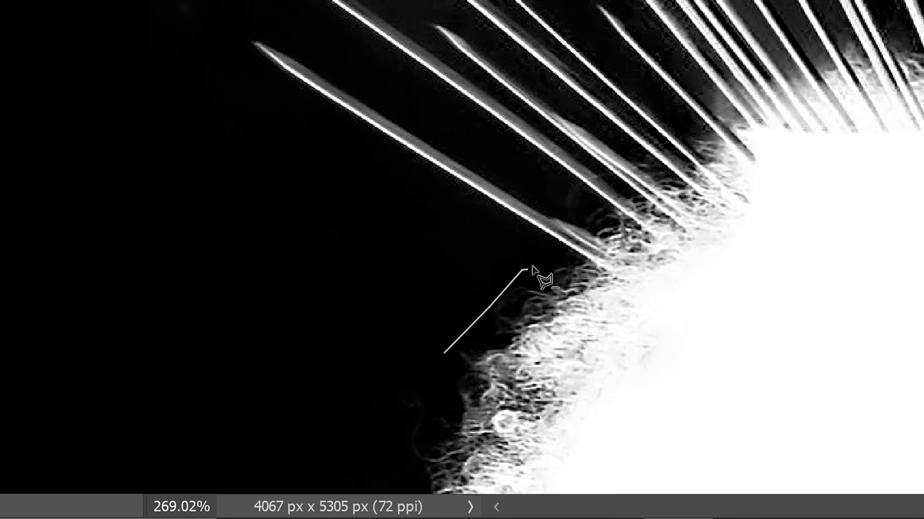
scroll(532, 266, "up", 4)
scroll(460, 321, "up", 2)
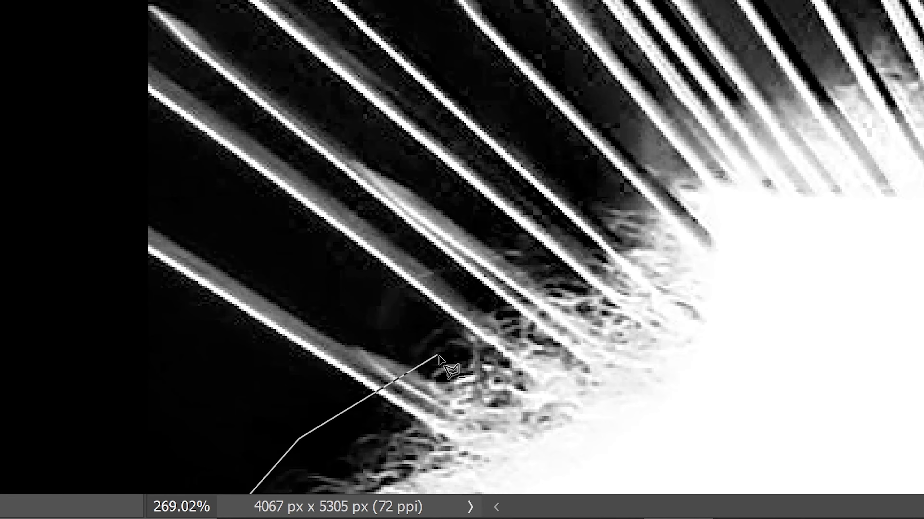
left_click(375, 394)
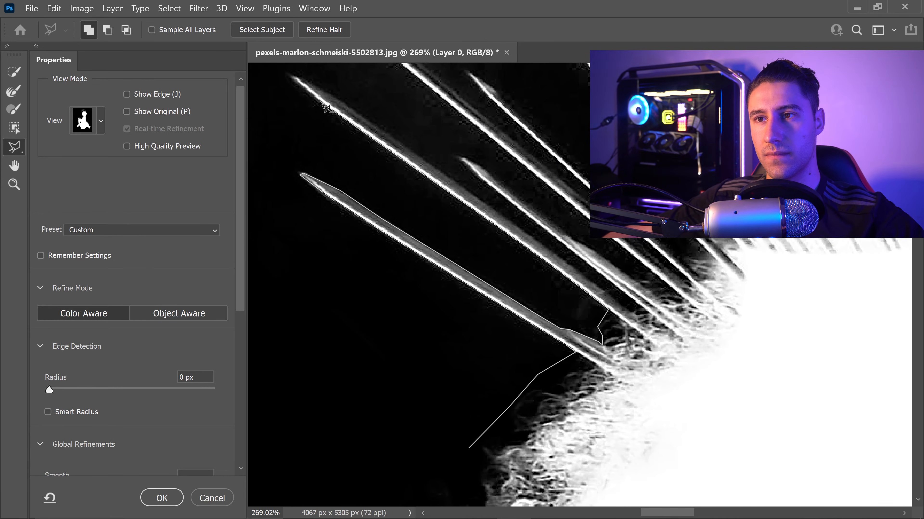
left_click(293, 78)
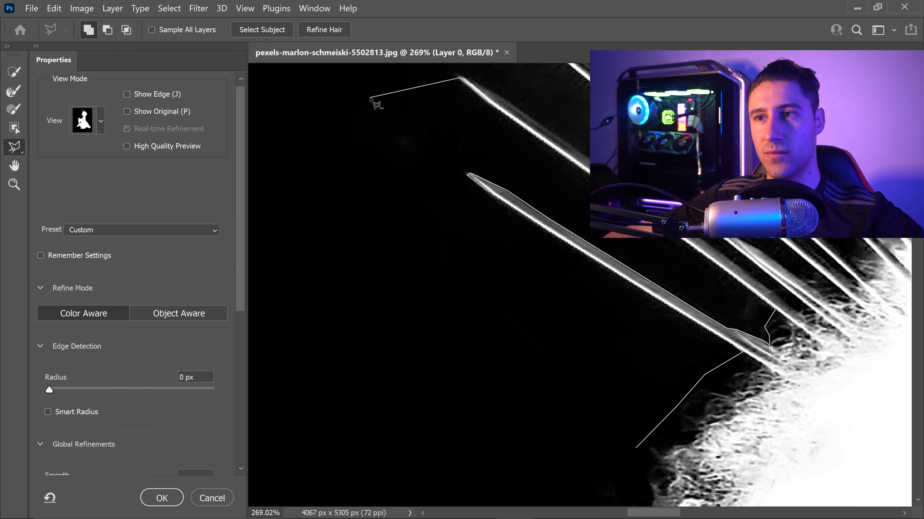
left_click(345, 114)
left_click(304, 214)
left_click(300, 293)
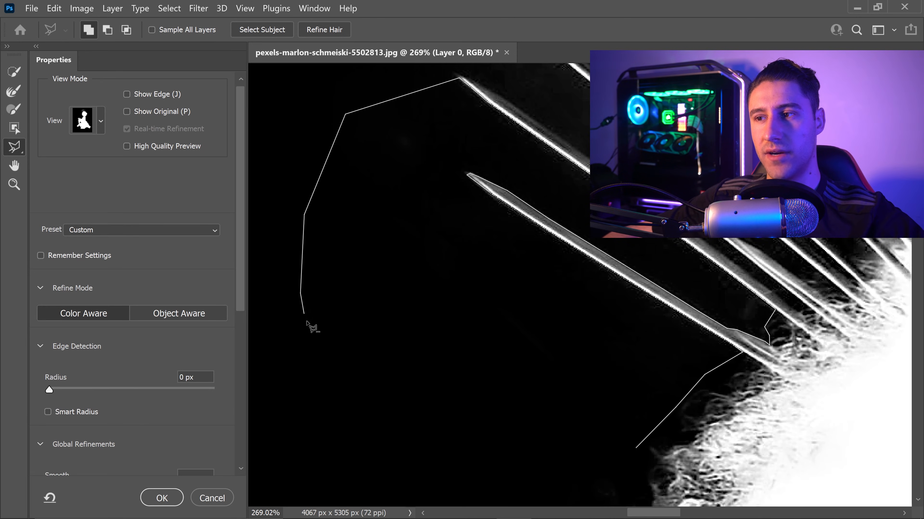
left_click(325, 361)
left_click(386, 435)
left_click(542, 461)
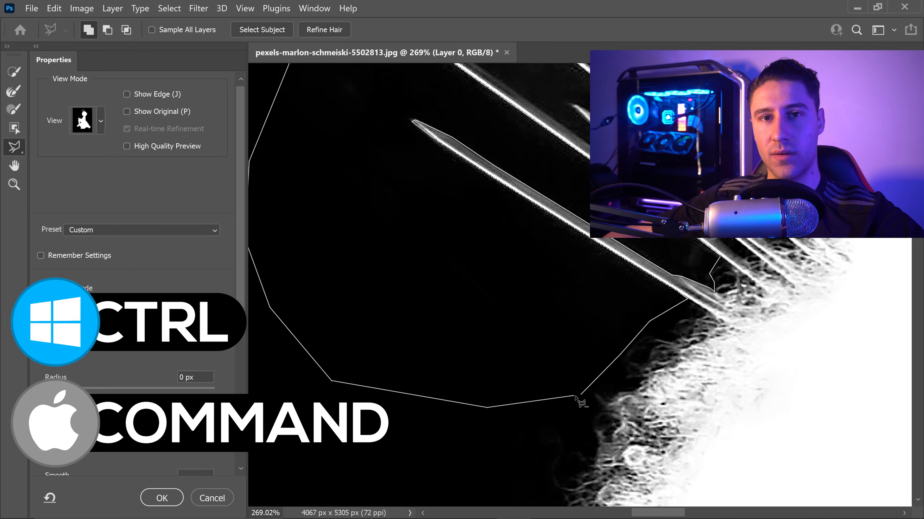
left_click(568, 404, "ctrl")
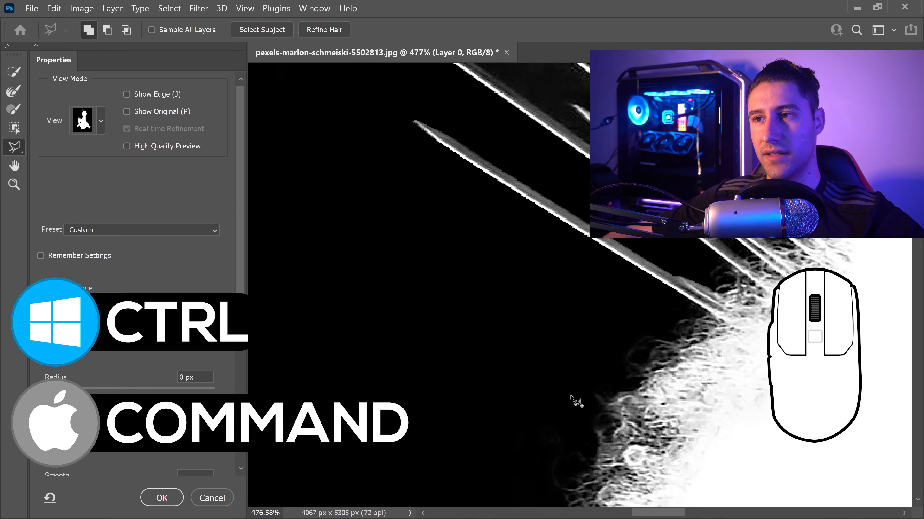
Step: Outline the lowest left headpiece spike from the hair to its tip with the Polygonal Lasso Tool and add it fully to the mask
scroll(591, 275, "up", 3)
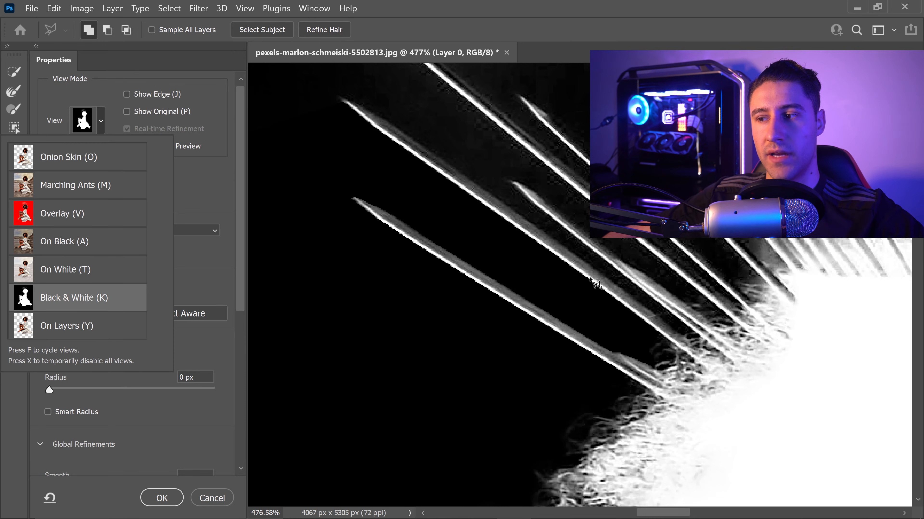
mouse_move(632, 278)
left_mouse_down()
mouse_move(567, 336)
mouse_move(608, 305)
mouse_move(608, 253)
left_mouse_up()
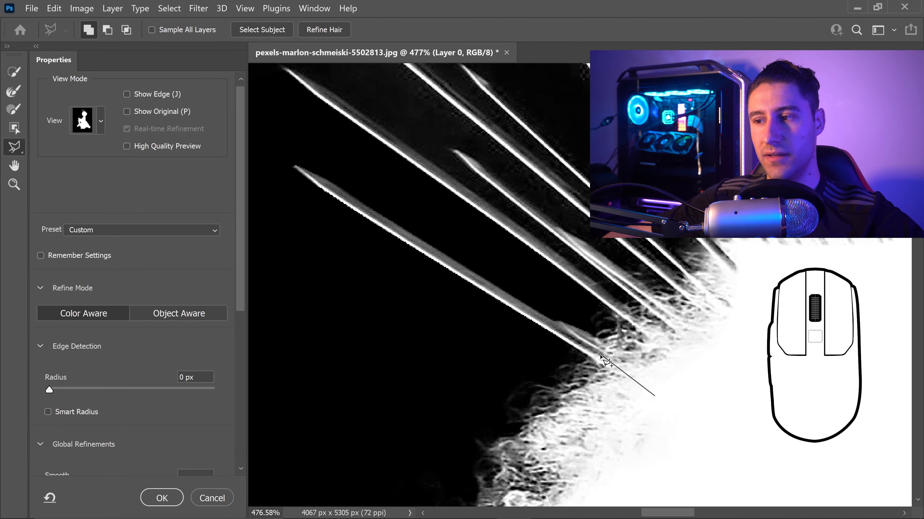
left_click(594, 360)
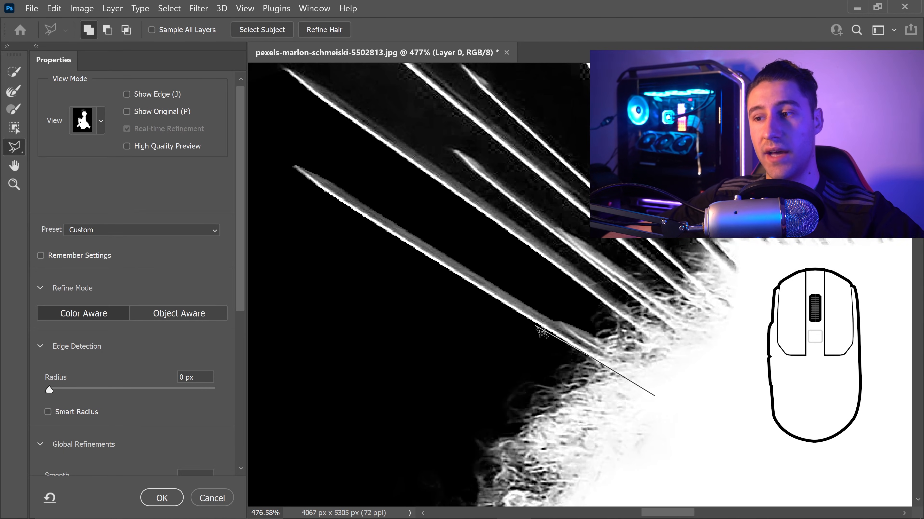
left_click(526, 317)
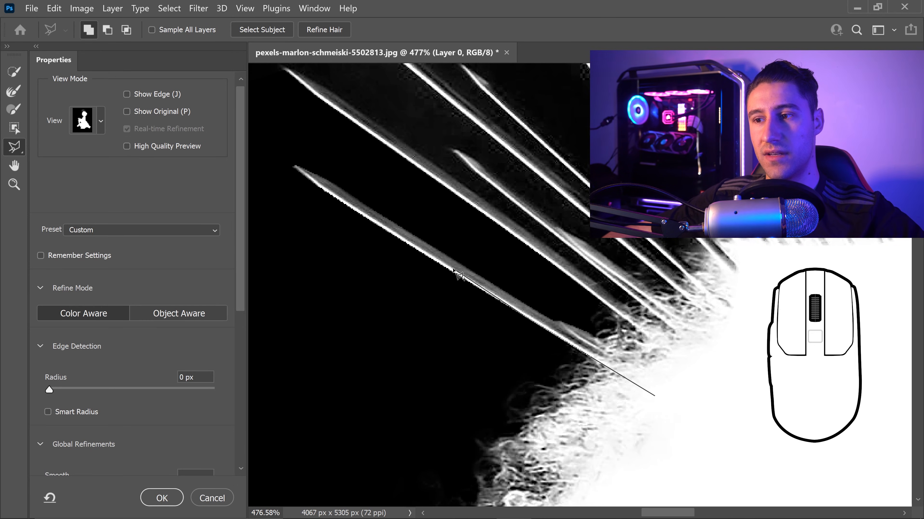
left_click(431, 265)
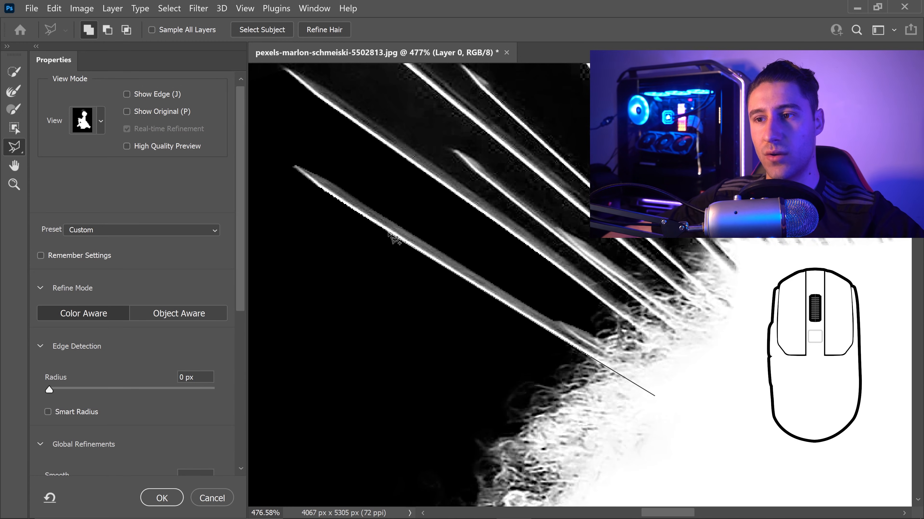
left_click(388, 233)
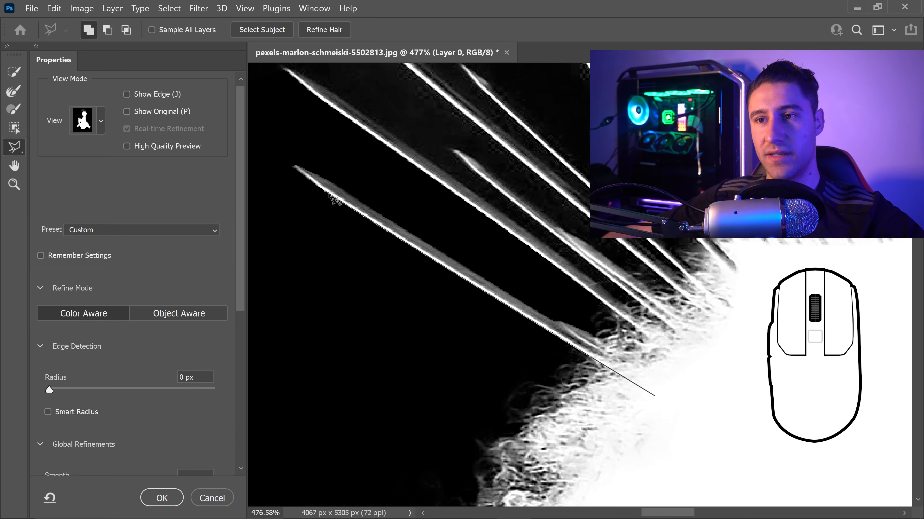
left_click(320, 188)
left_click(634, 358)
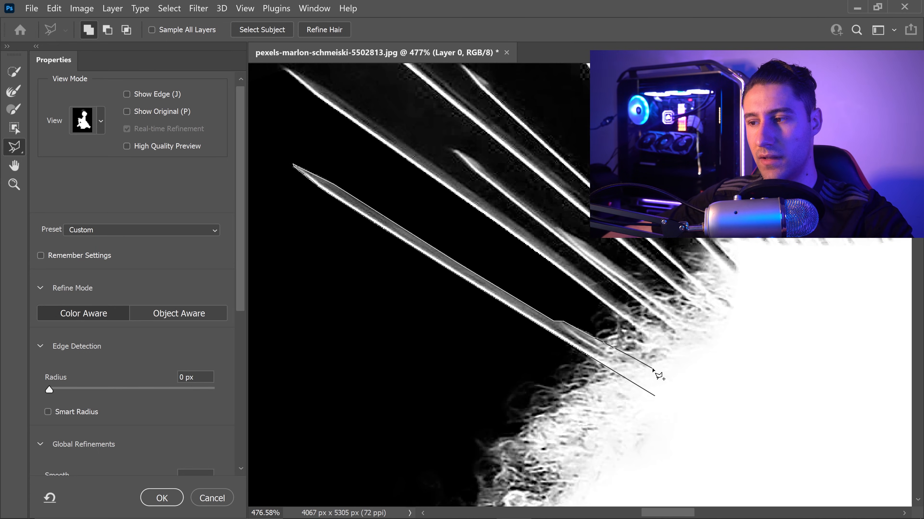
left_click(660, 376)
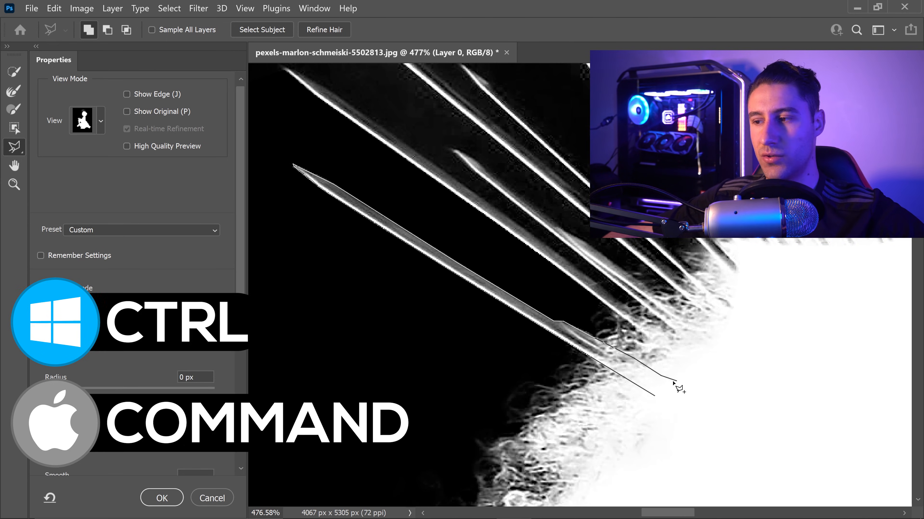
left_click(661, 395, "ctrl")
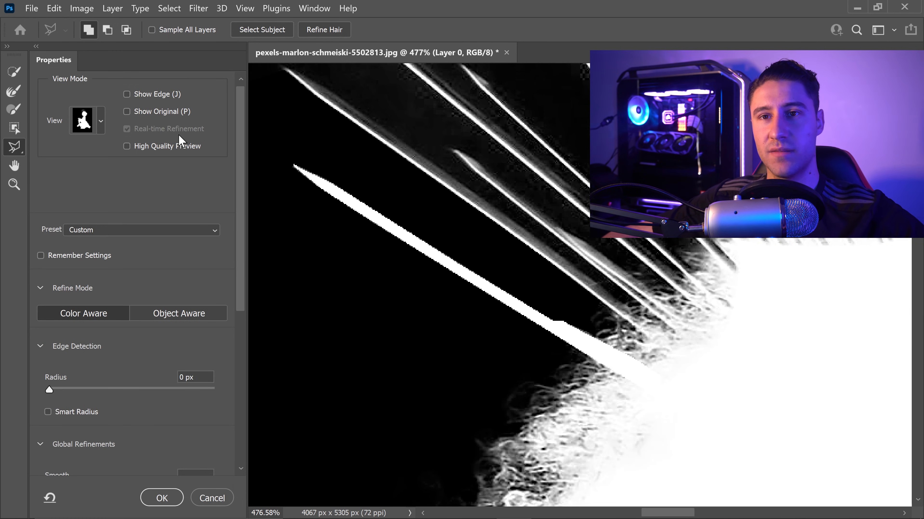
Step: Change the mask preview's view mode to Overlay for checking the filled spike
left_click(95, 128)
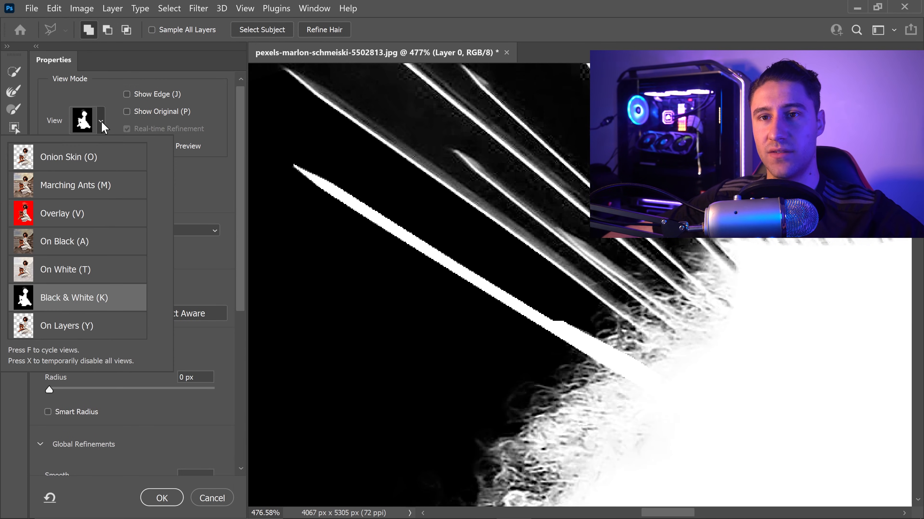
left_click(99, 217)
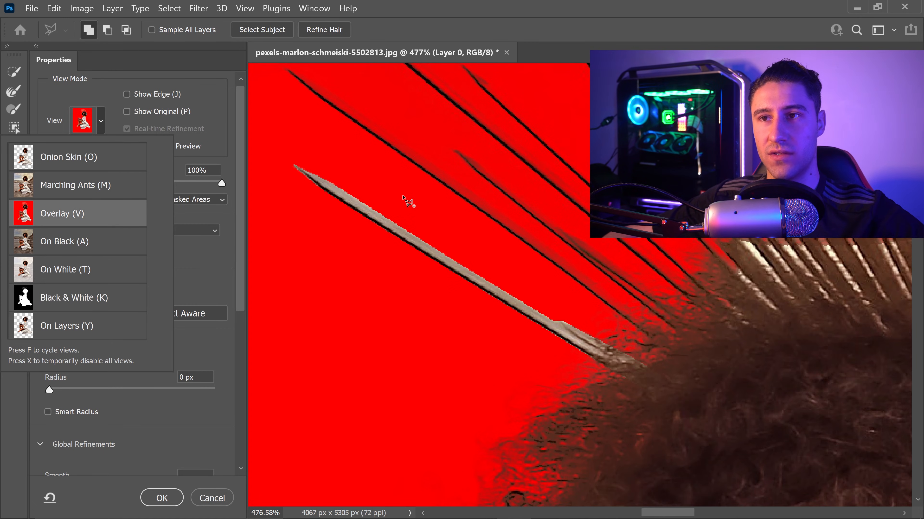
left_click(409, 15)
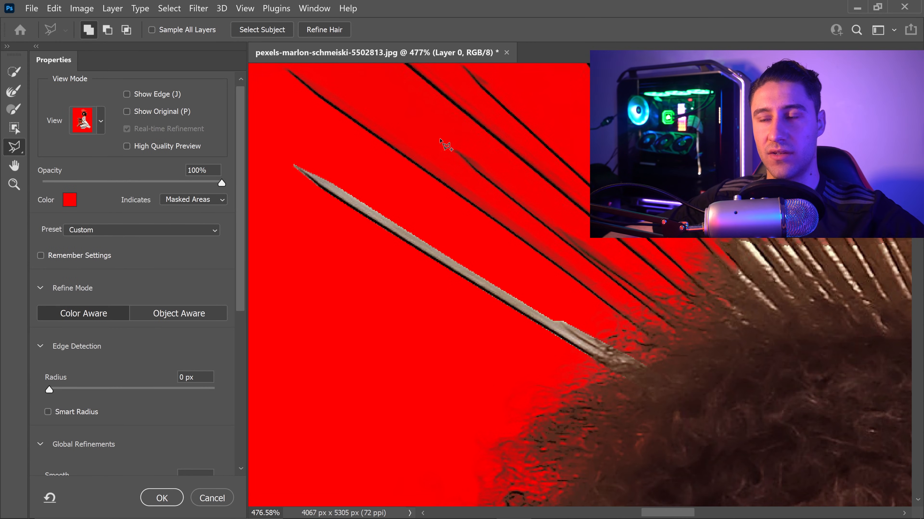
Step: Output the refined, color-decontaminated selection to a New Layer instead of a layer with a mask
scroll(432, 159, "down", 8)
key("r")
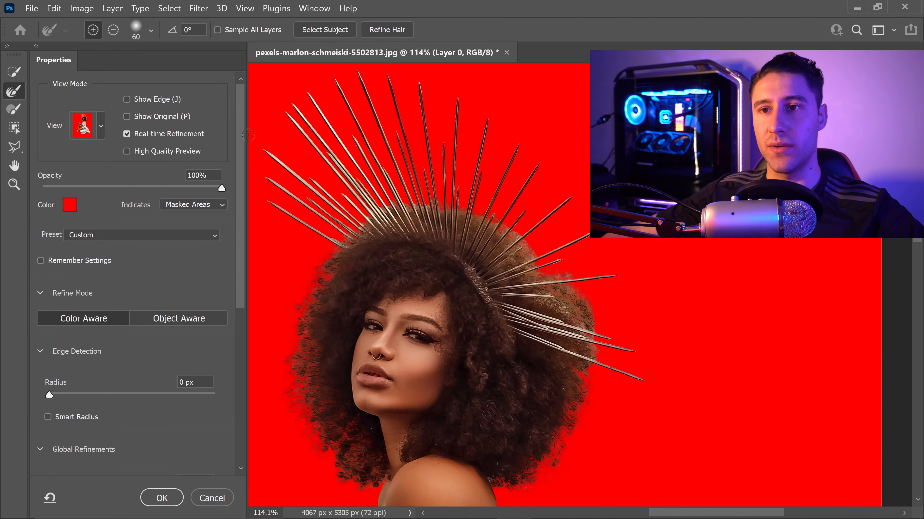
left_click_drag(242, 138, 223, 311)
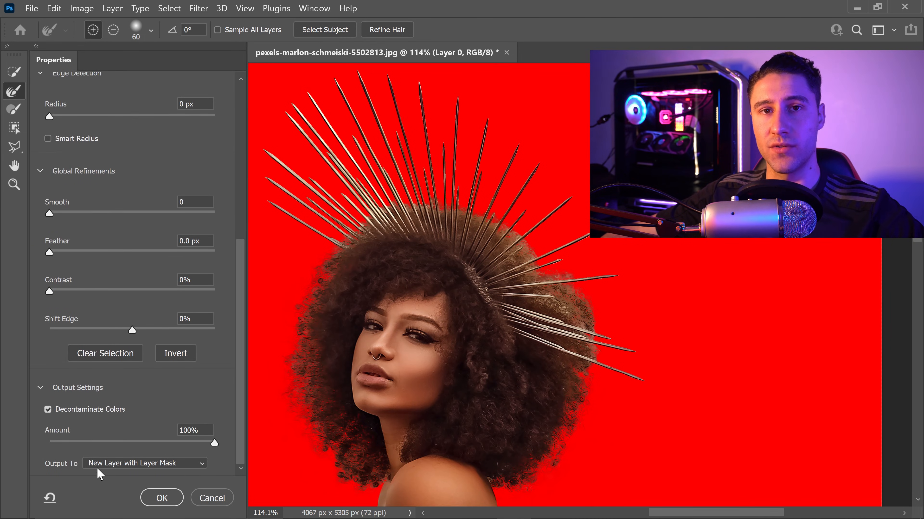
left_click(110, 467)
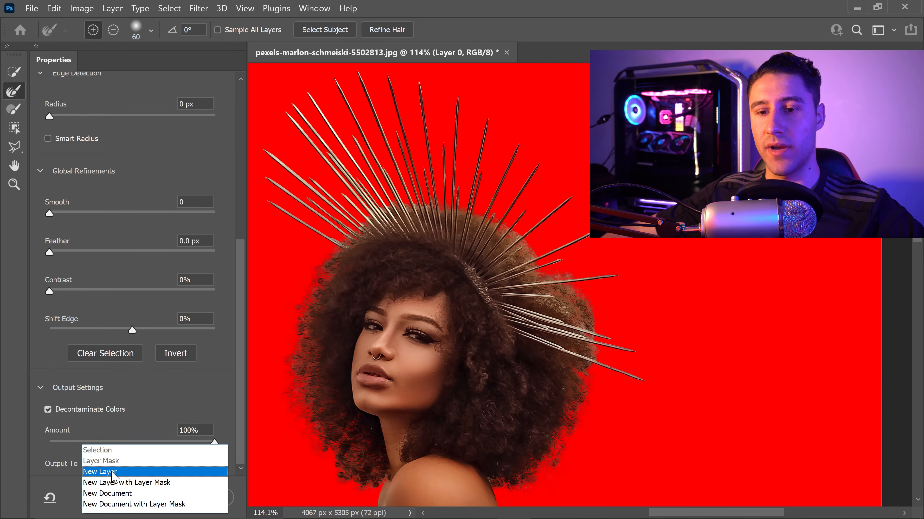
left_click(109, 473)
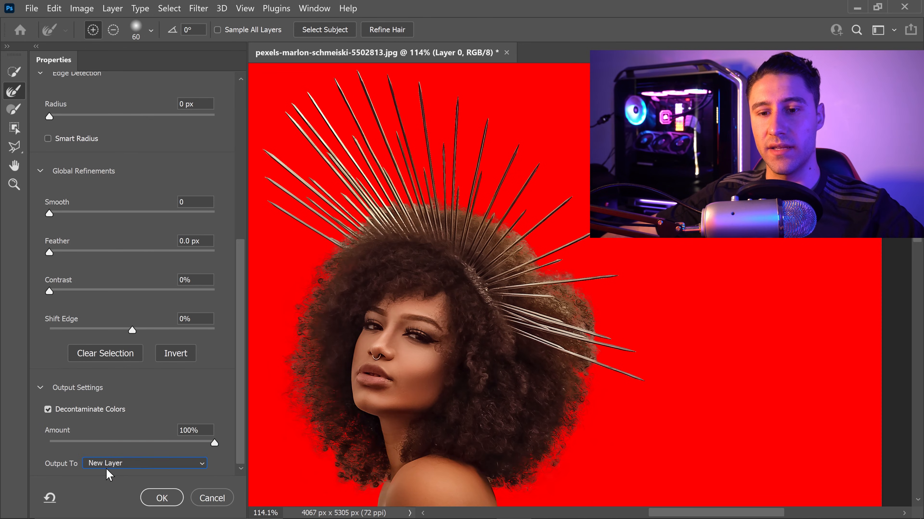
left_click(170, 501)
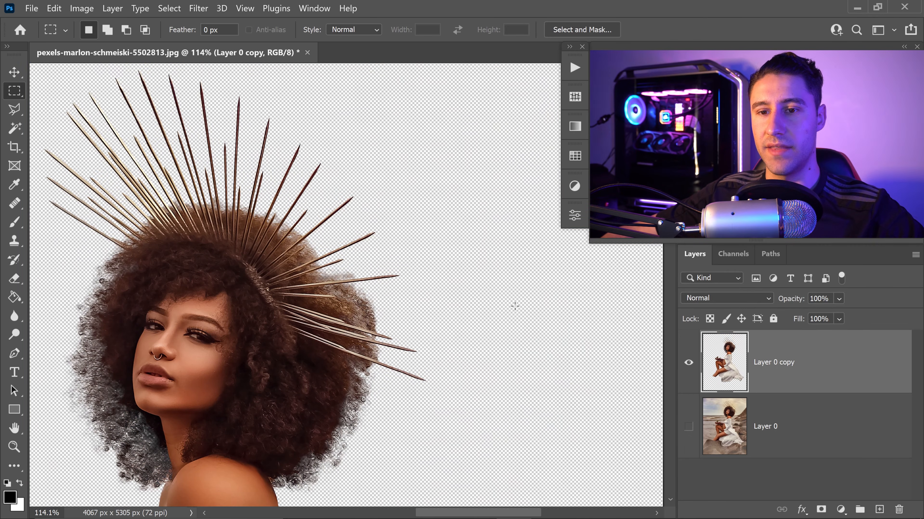
Step: Duplicate the woman's cutout layer to strengthen the semi-transparent hair edges
scroll(398, 233, "down", 5)
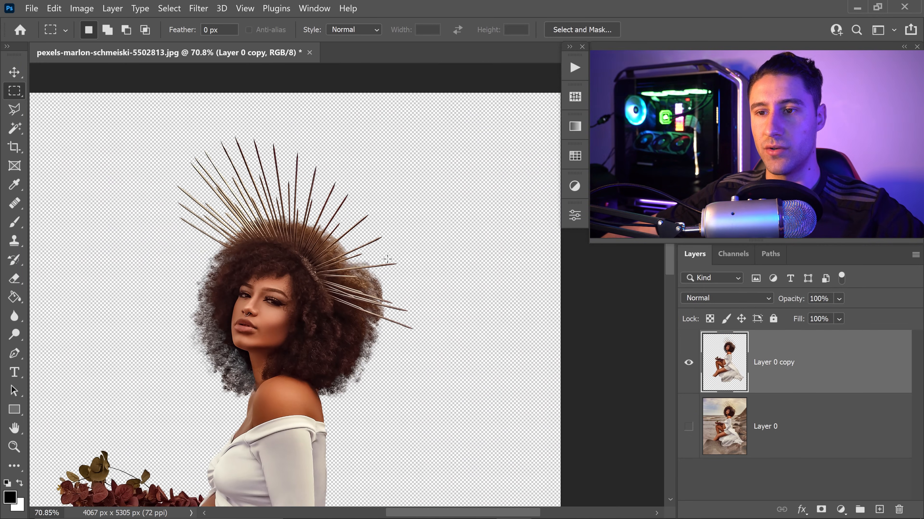
scroll(480, 352, "up", 1)
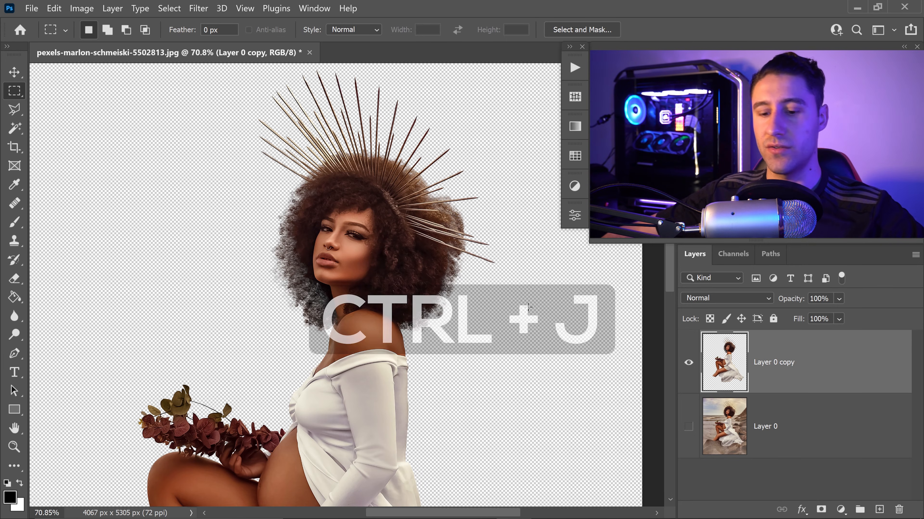
key("ctrl+j")
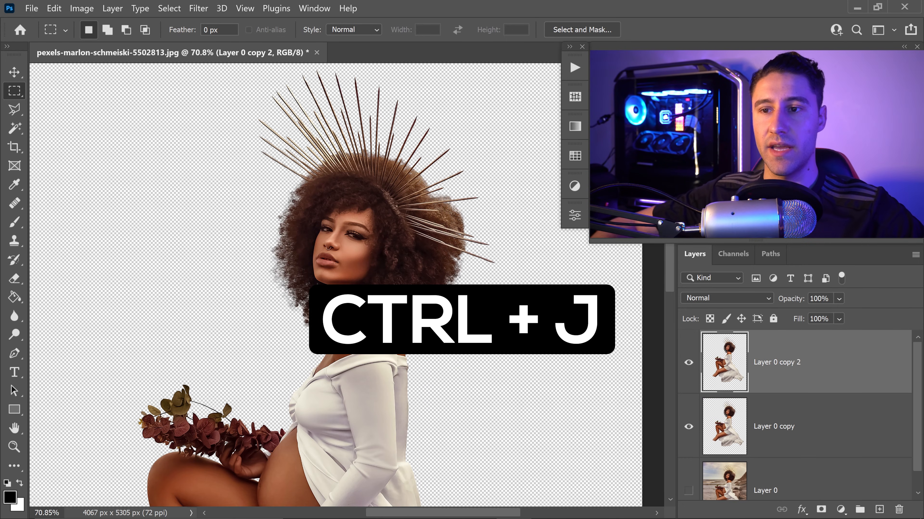
left_click(13, 72)
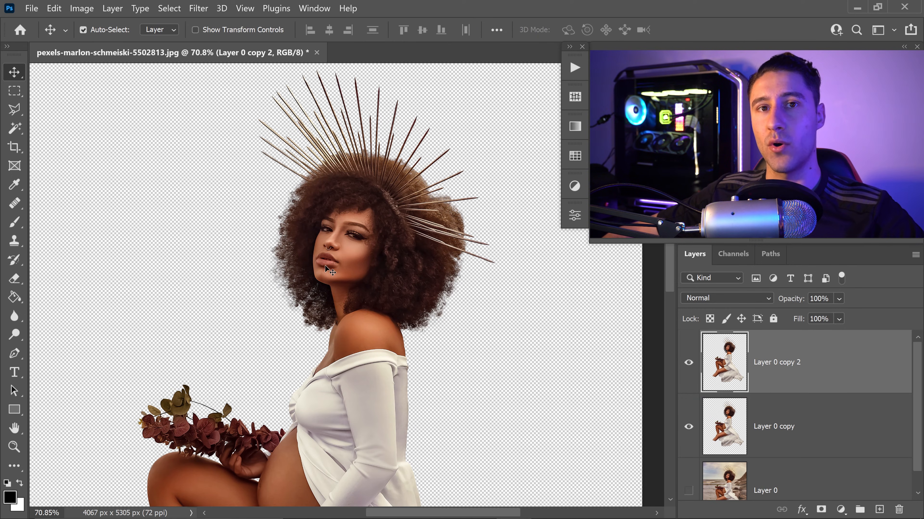
Step: Add a new blank layer above the duplicated cutout for recoloring the hair edges
scroll(399, 294, "up", 1)
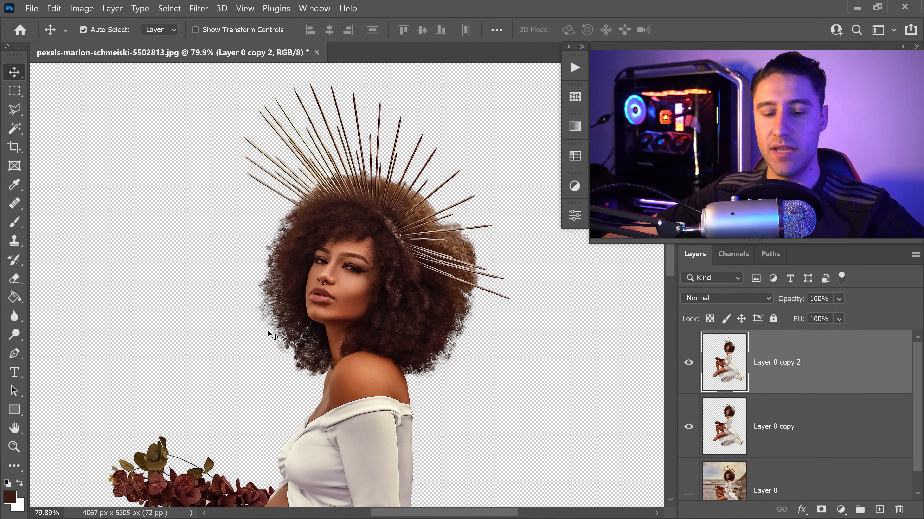
scroll(227, 320, "up", 4)
scroll(273, 318, "up", 2)
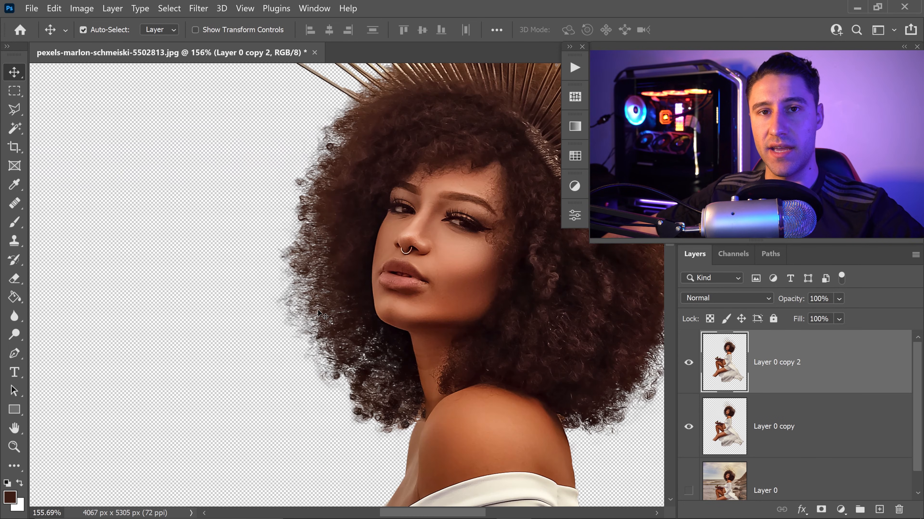
scroll(297, 267, "up", 1)
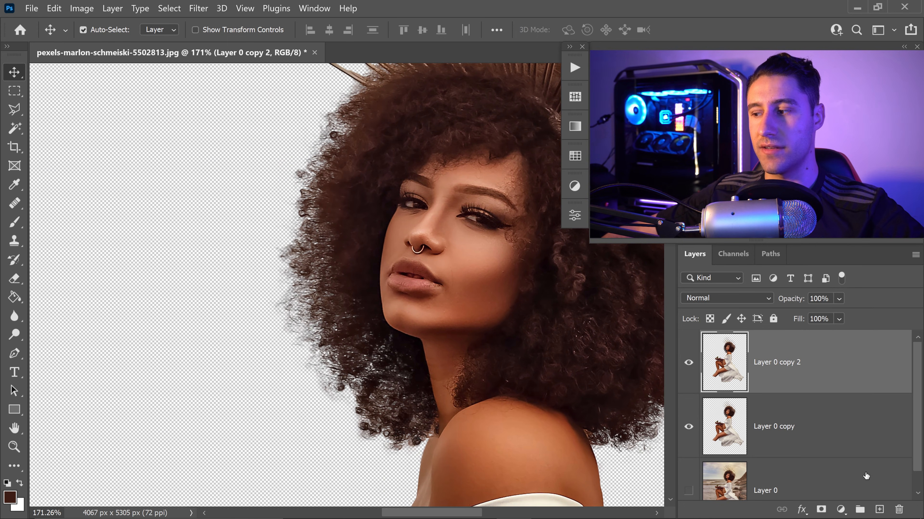
left_click(879, 509)
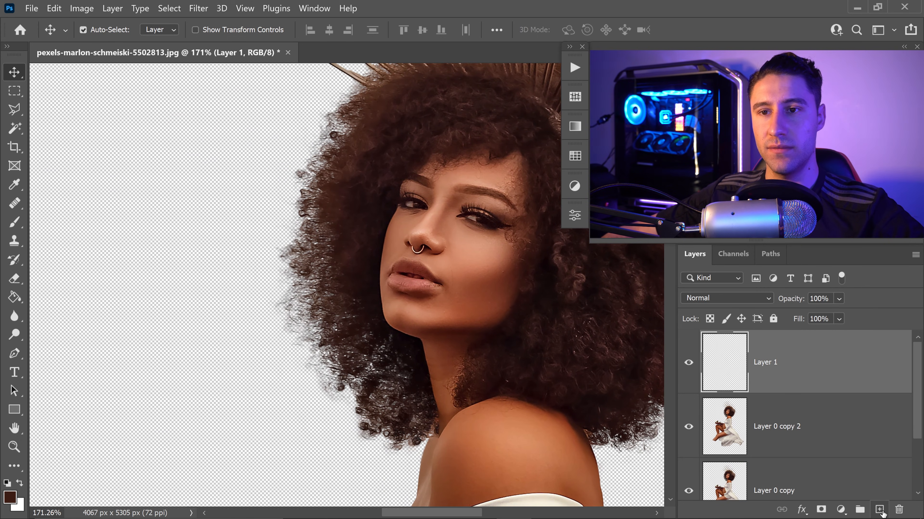
Step: Activate the Brush tool and load the outline of Layer 0 copy 2 as a selection while keeping the blank layer active
left_click(22, 225)
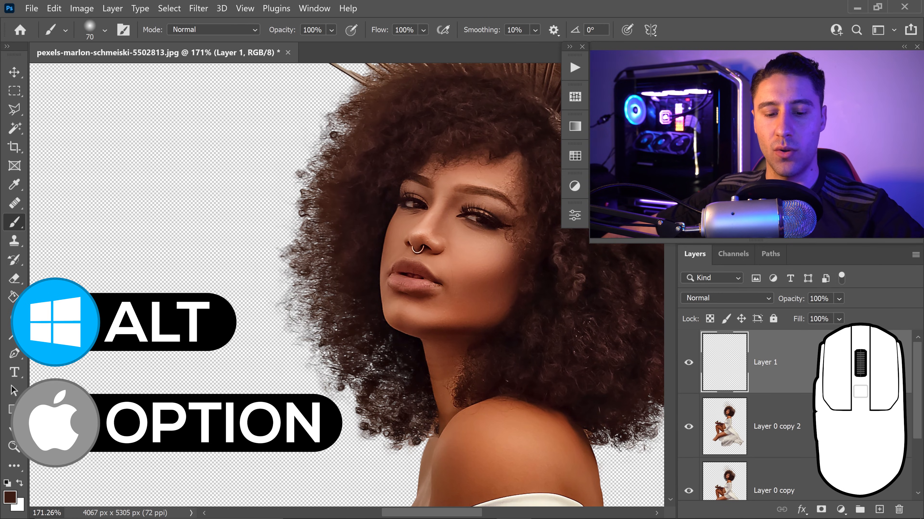
key("alt")
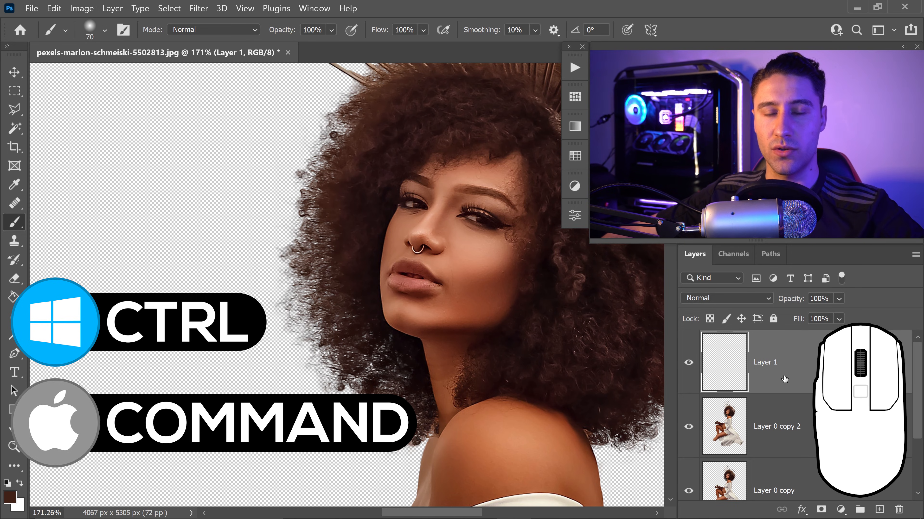
key("ctrl")
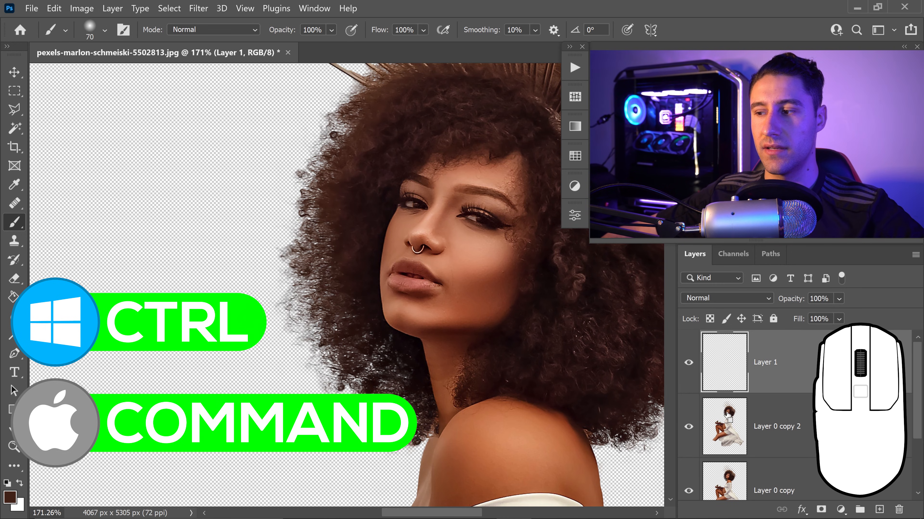
left_click(732, 426, "ctrl")
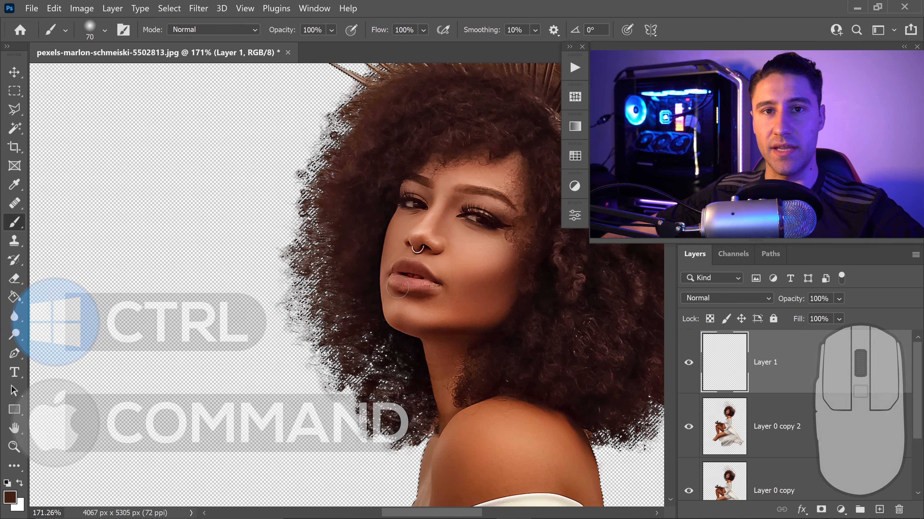
Step: Paint the discolored hair edges dark brown with a soft 95 px brush at 0% hardness and clear the selection
left_click(100, 31)
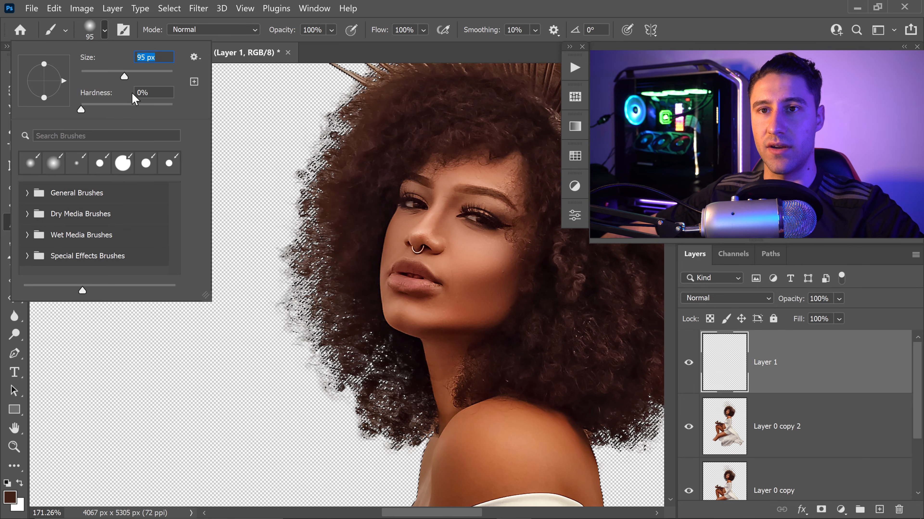
key("Return")
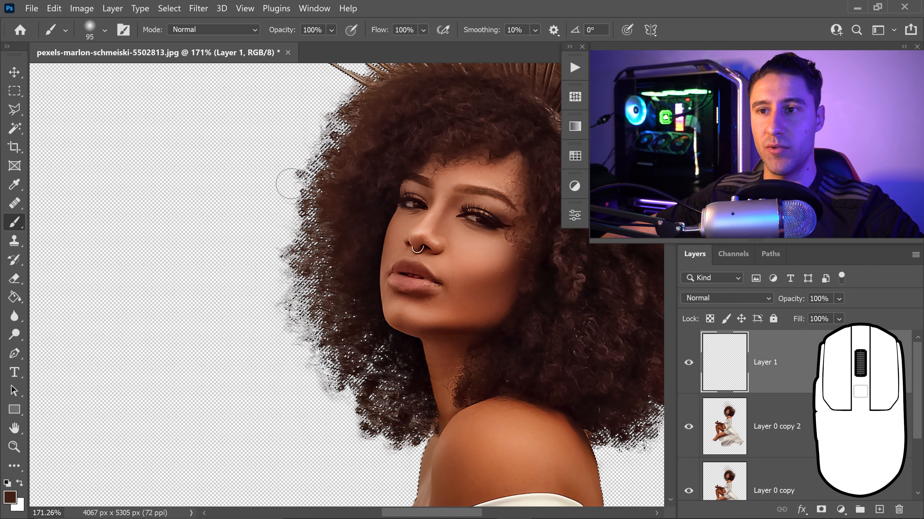
mouse_move(305, 174)
left_mouse_down()
mouse_move(291, 210)
mouse_move(285, 174)
mouse_move(270, 258)
left_mouse_up()
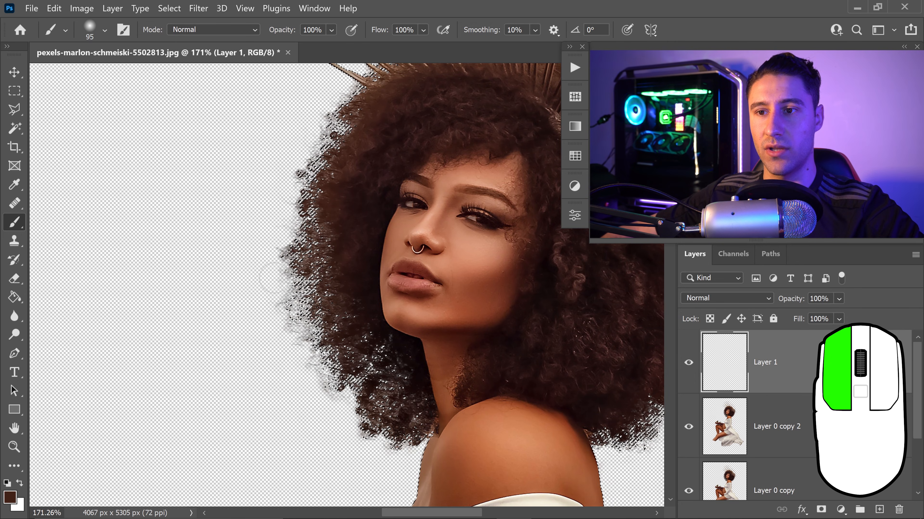
left_click_drag(293, 292, 293, 298)
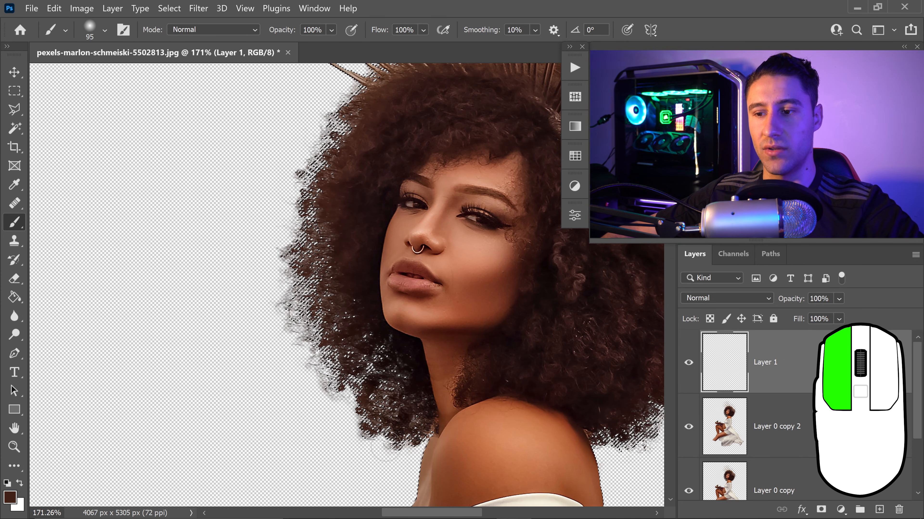
mouse_move(386, 446)
left_mouse_down()
mouse_move(400, 442)
mouse_move(330, 412)
mouse_move(282, 302)
mouse_move(247, 258)
mouse_move(290, 213)
mouse_move(324, 103)
mouse_move(314, 93)
mouse_move(303, 134)
left_mouse_up()
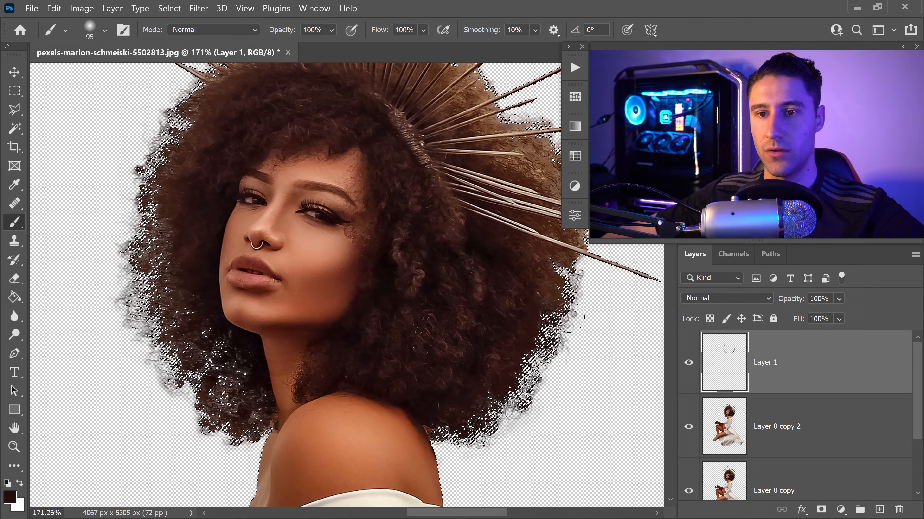
key("ctrl+d")
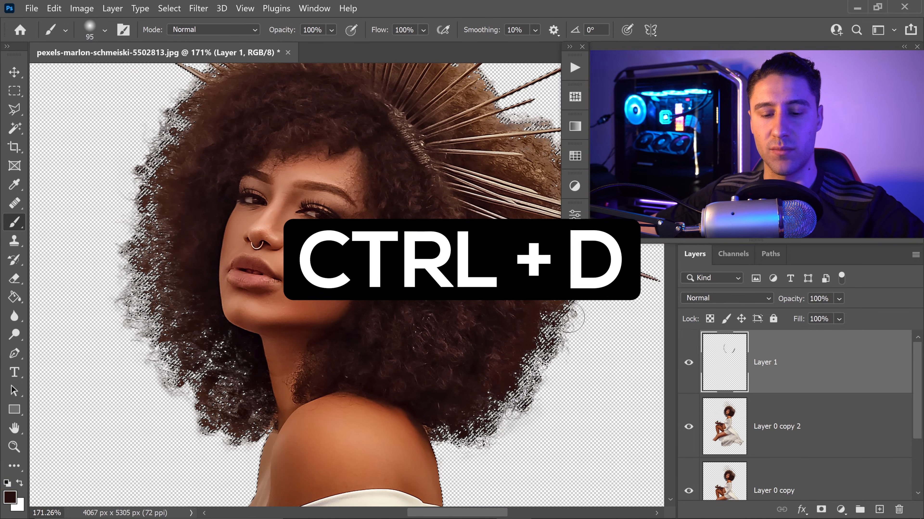
key("ctrl+d")
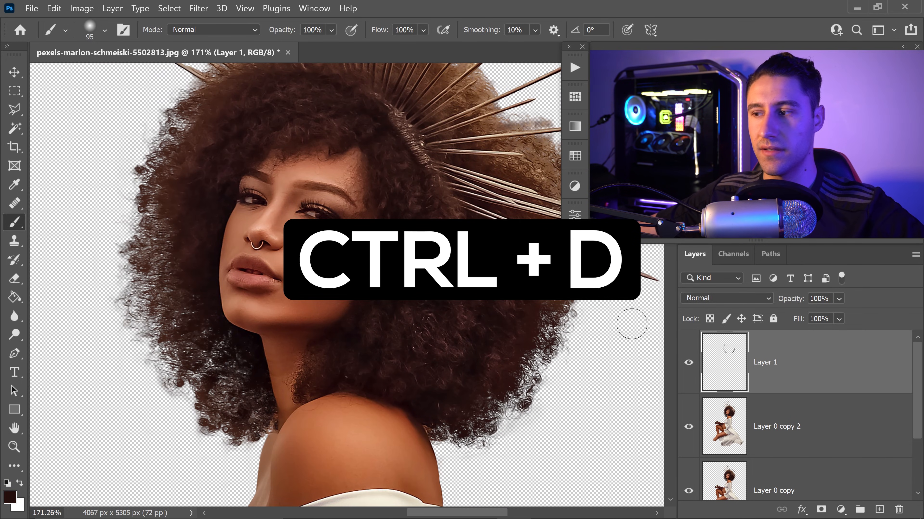
Step: Set the painted hair-edge layer's blend mode to Color
left_click(14, 72)
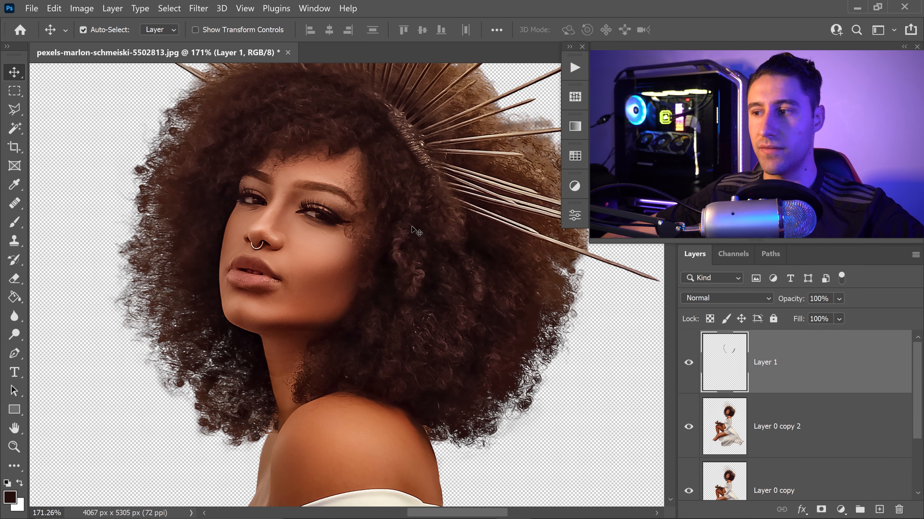
left_click_drag(282, 254, 357, 302)
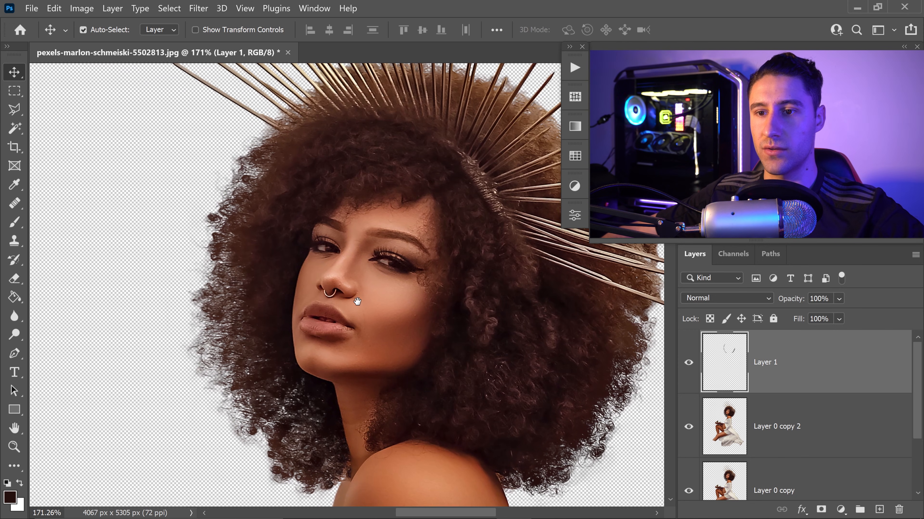
left_click(724, 298)
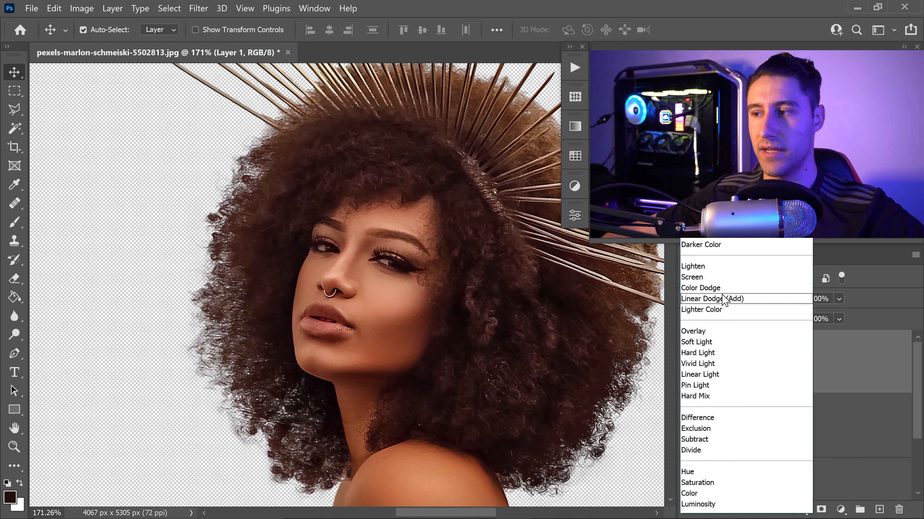
left_click(691, 494)
left_click_drag(536, 352, 484, 328)
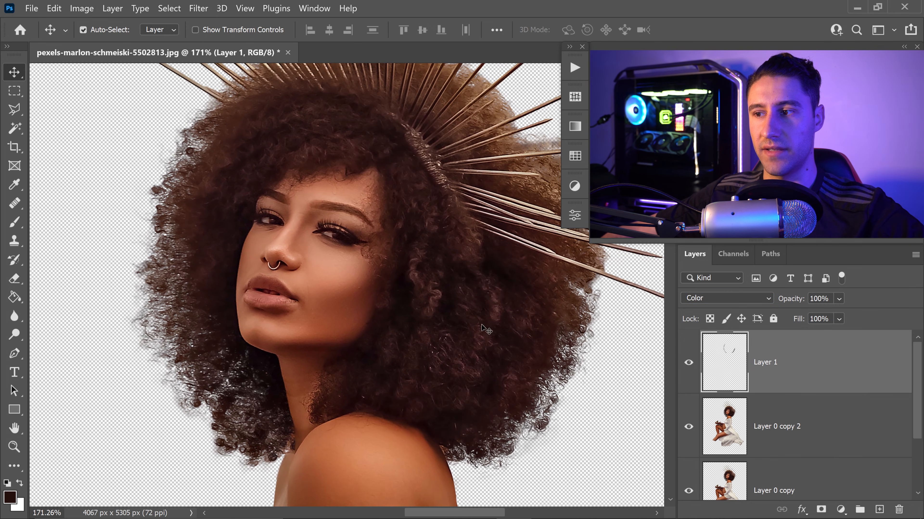
Step: Compare the hair edges with the painted color layer hidden and shown, and examine the cutout as a whole
scroll(480, 331, "down", 4)
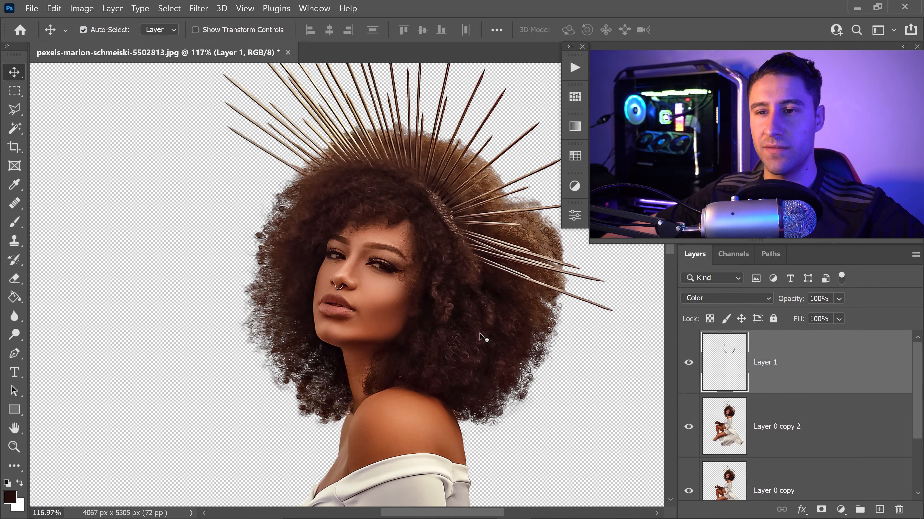
scroll(252, 372, "up", 4)
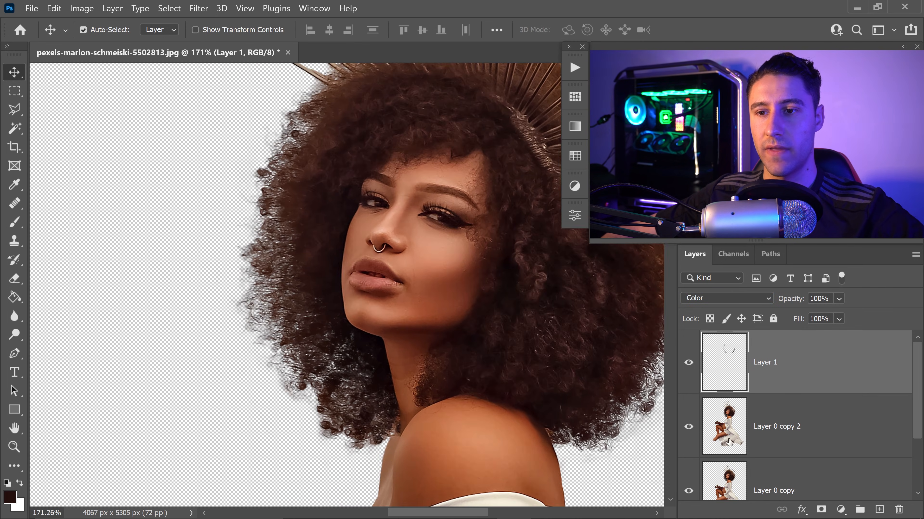
left_click(689, 363)
left_click(688, 363)
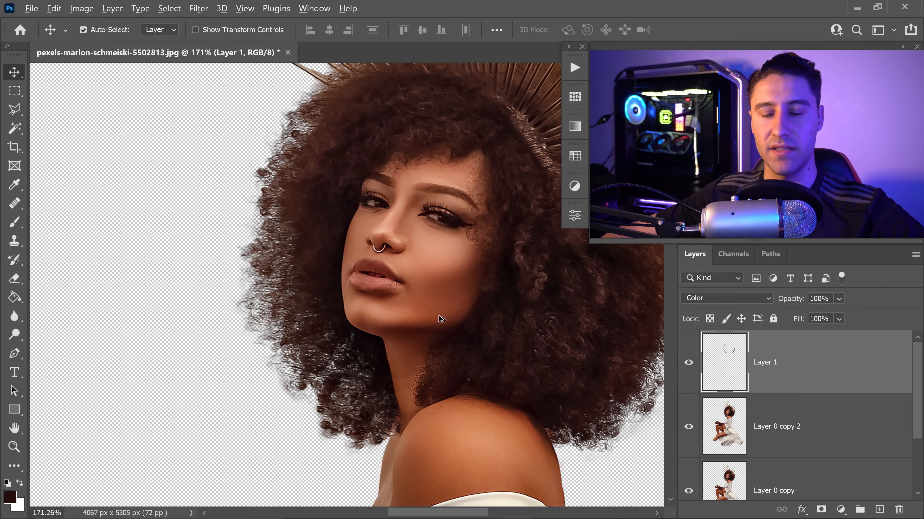
scroll(440, 316, "down", 4)
scroll(448, 315, "down", 8)
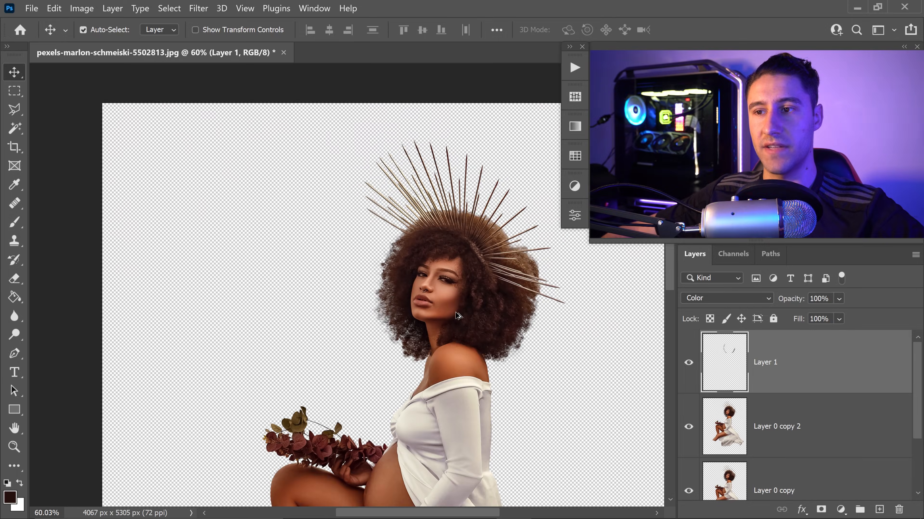